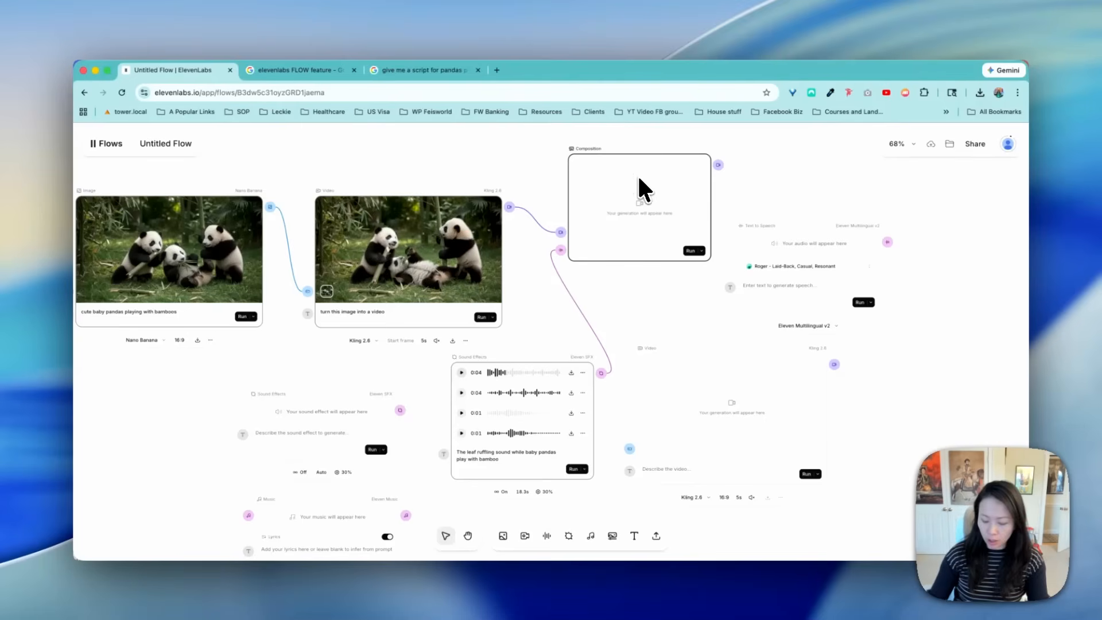
# - Delete the empty Composition node from the panda flow
pyautogui.press('Delete')
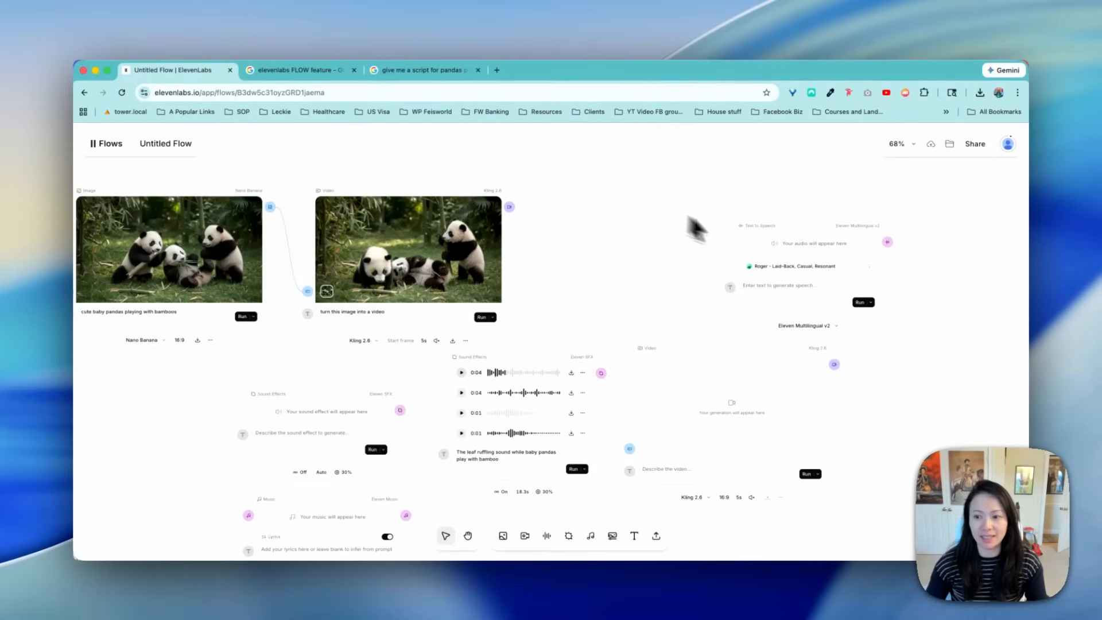
pyautogui.moveTo(694, 226); pyautogui.dragTo(580, 212)
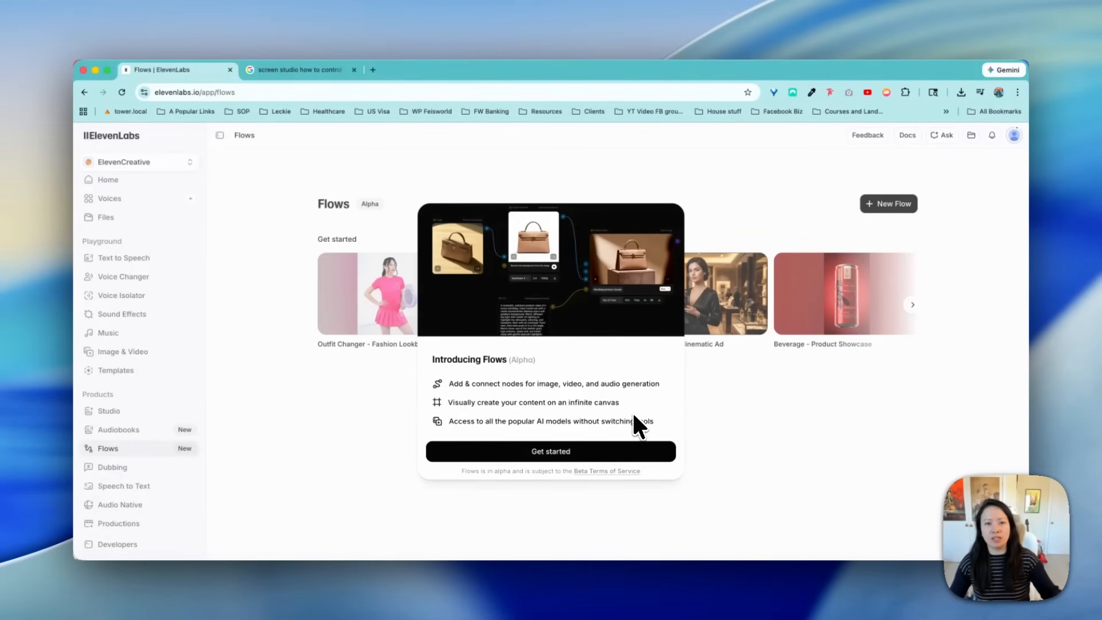
# - Dismiss the Flows introduction and open the Beverage - Product Showcase example flow
pyautogui.click(654, 451)
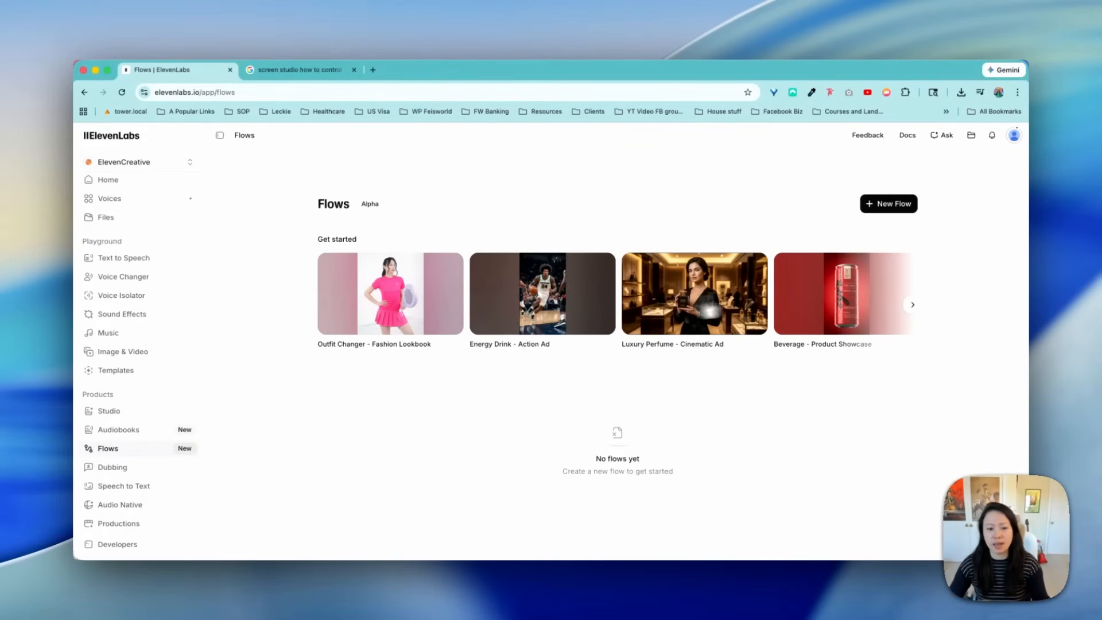
pyautogui.click(803, 298)
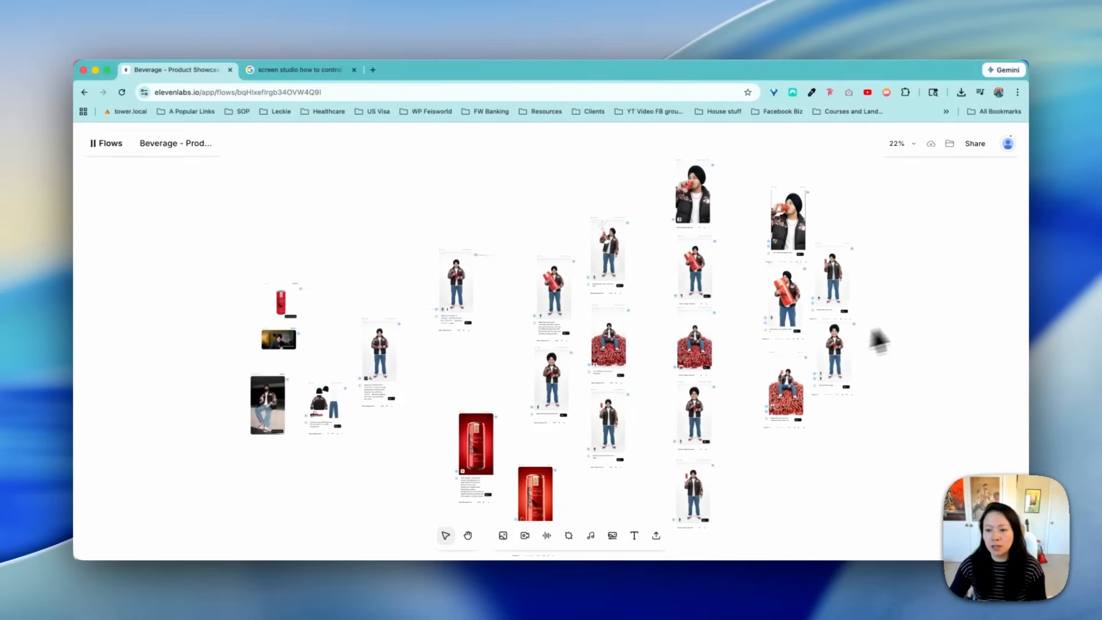
# - Examine the overall node layout of the beverage flow, from the source images through to the generated images and videos
pyautogui.scroll(-1, 900, 303)
pyautogui.scroll(2, 913, 303)
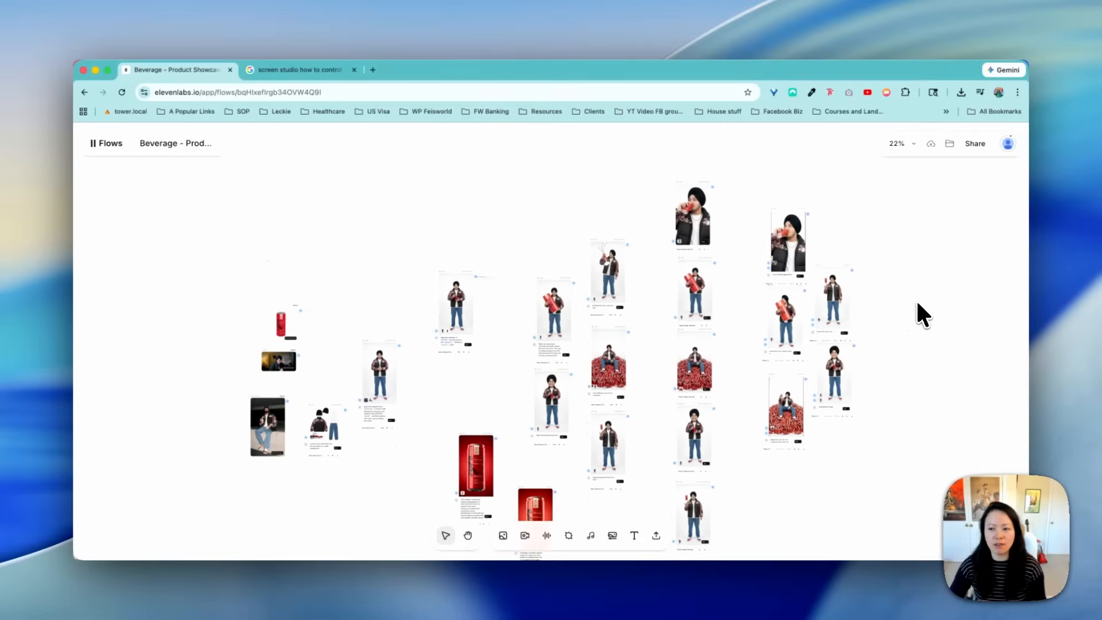
pyautogui.scroll(-2, 918, 303)
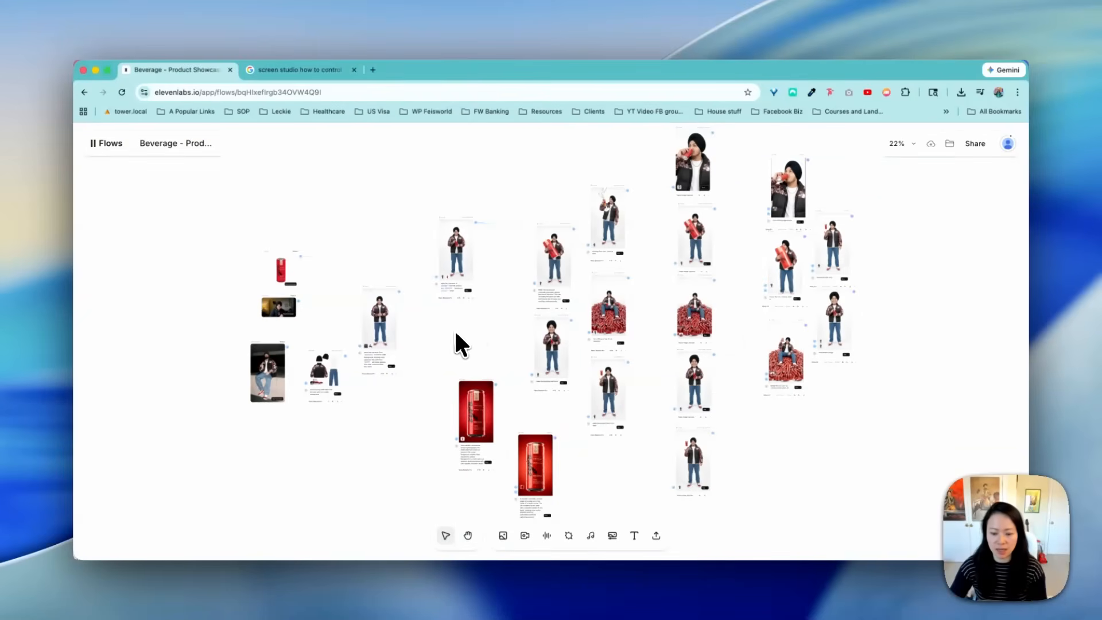
pyautogui.scroll(3, 458, 331)
pyautogui.scroll(-3, 459, 332)
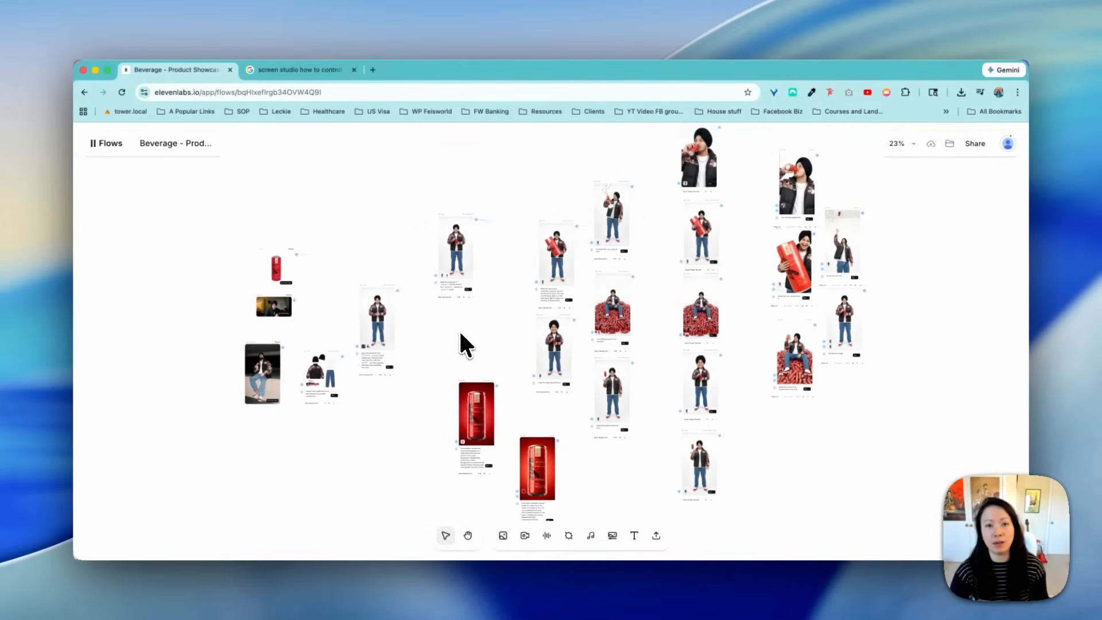
pyautogui.scroll(5, 461, 333)
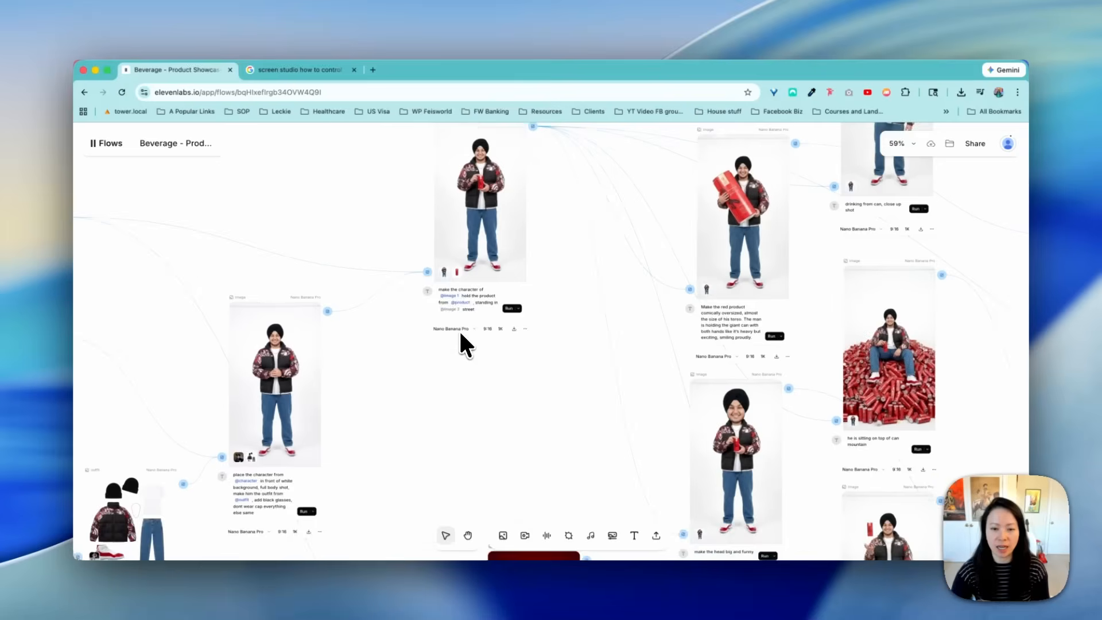
pyautogui.hscroll(10, 459, 329)
pyautogui.scroll(4, 460, 329)
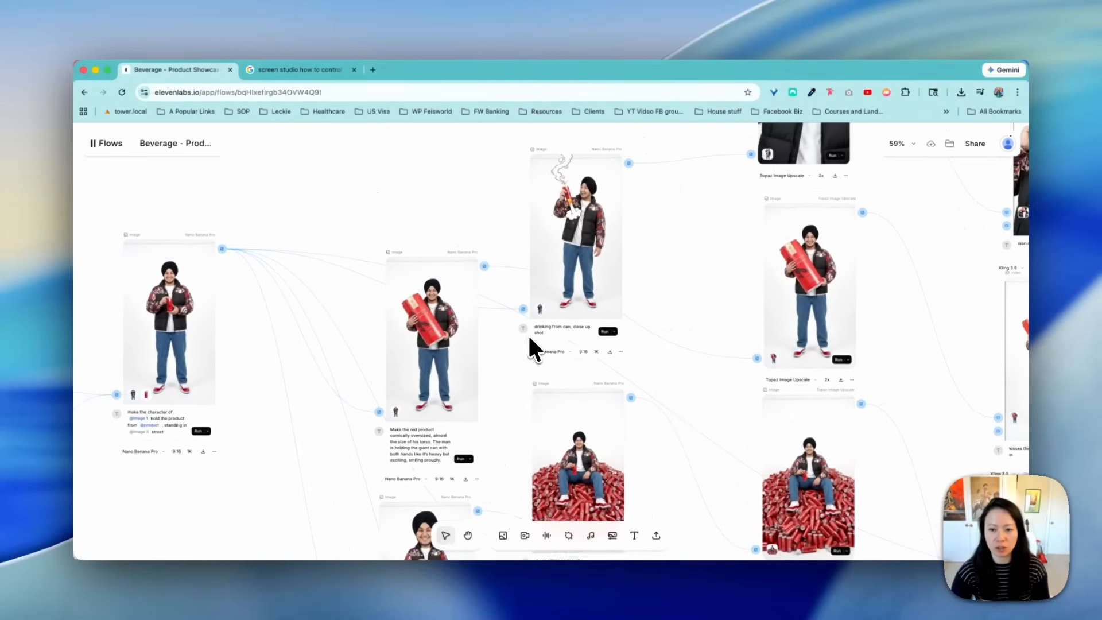
pyautogui.scroll(-4, 647, 296)
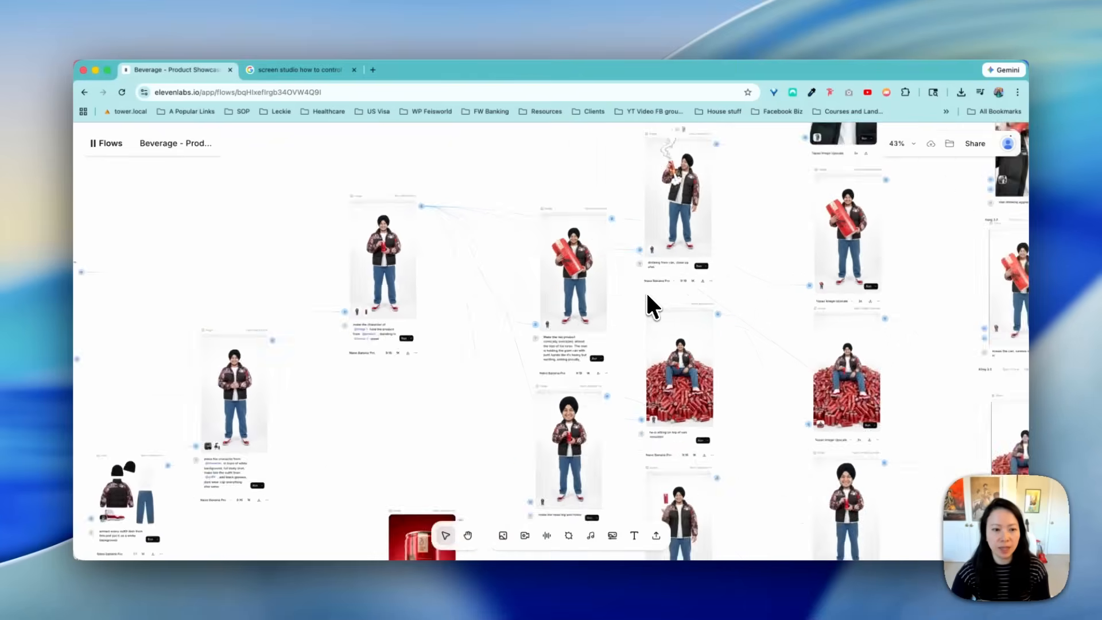
pyautogui.scroll(-8, 387, 279)
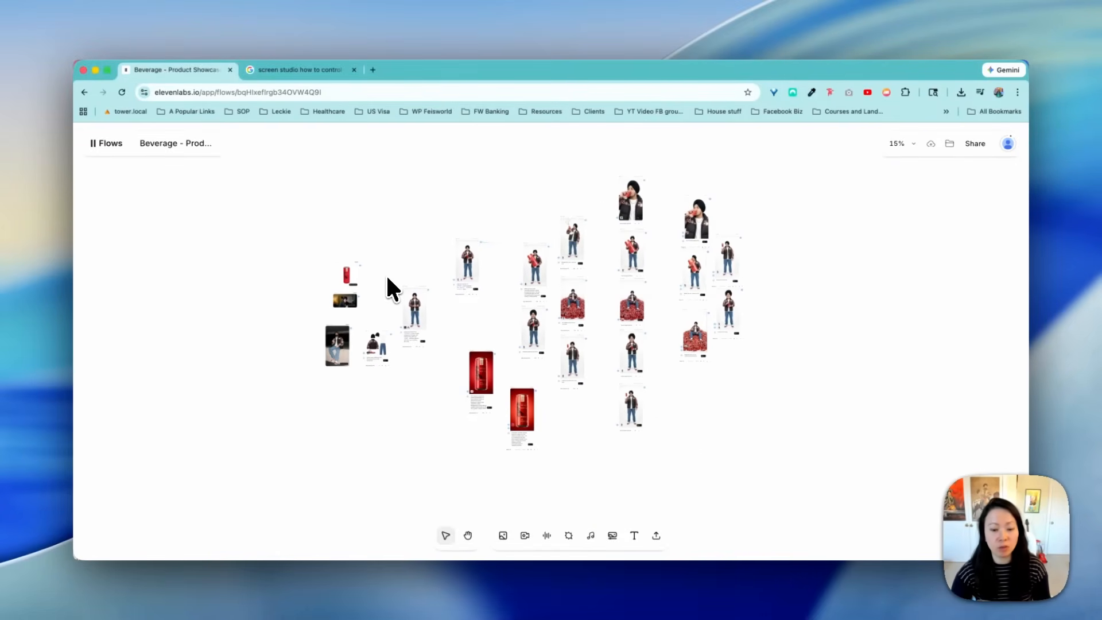
pyautogui.scroll(8, 386, 274)
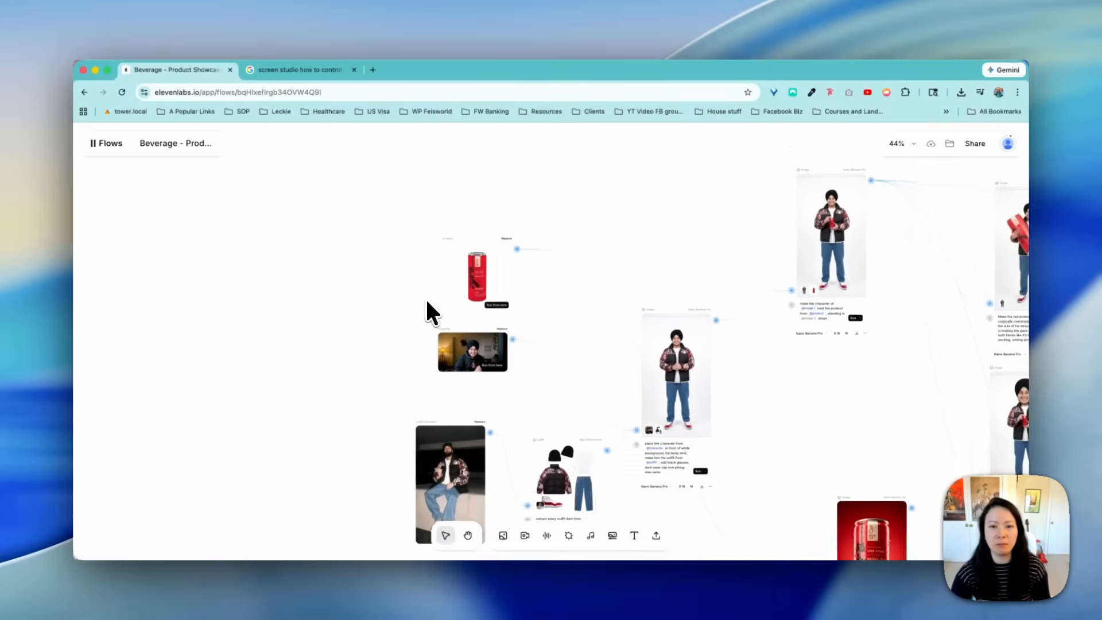
pyautogui.hscroll(2, 426, 298)
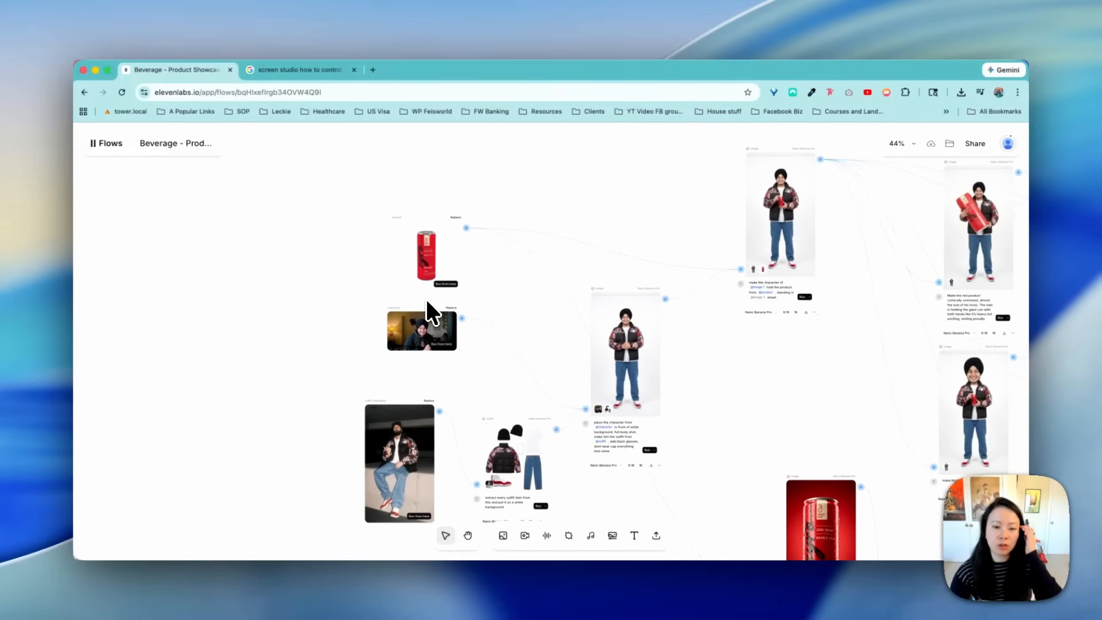
# - Trace the connections of the product, character, full-body image, outfit and outfit inspiration nodes by selecting each one
pyautogui.click(431, 225)
pyautogui.hscroll(3, 505, 267)
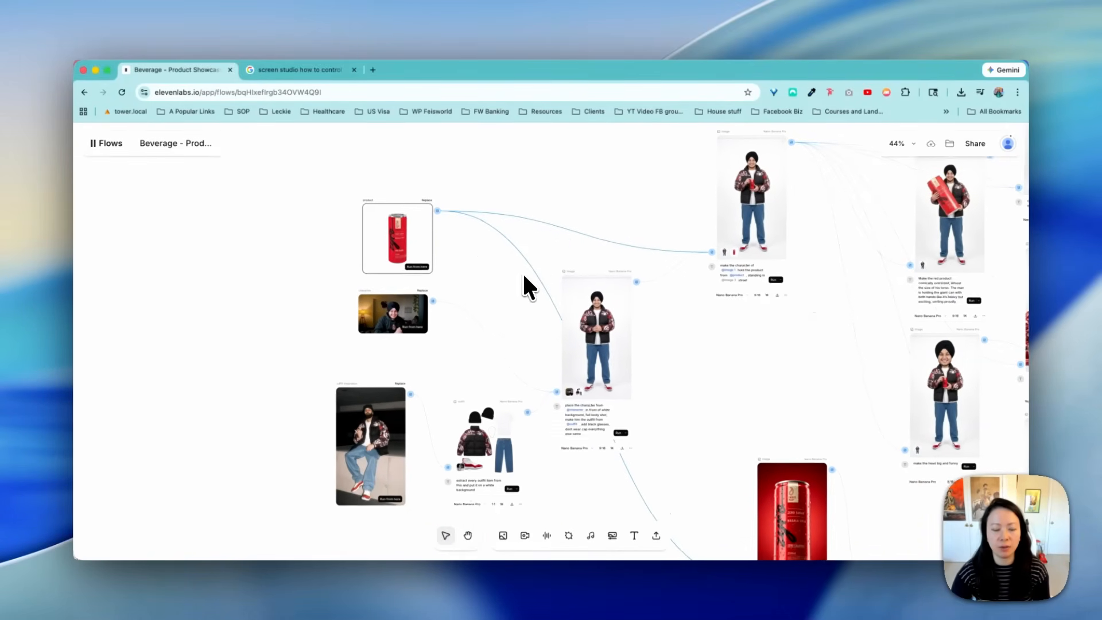
pyautogui.hscroll(3, 445, 249)
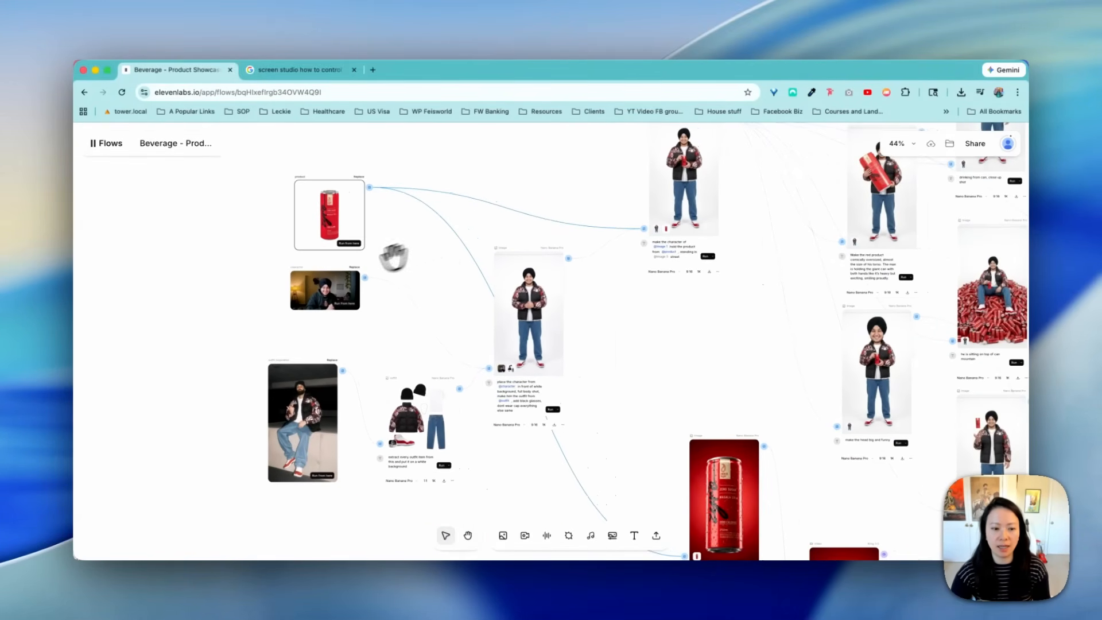
pyautogui.click(330, 281)
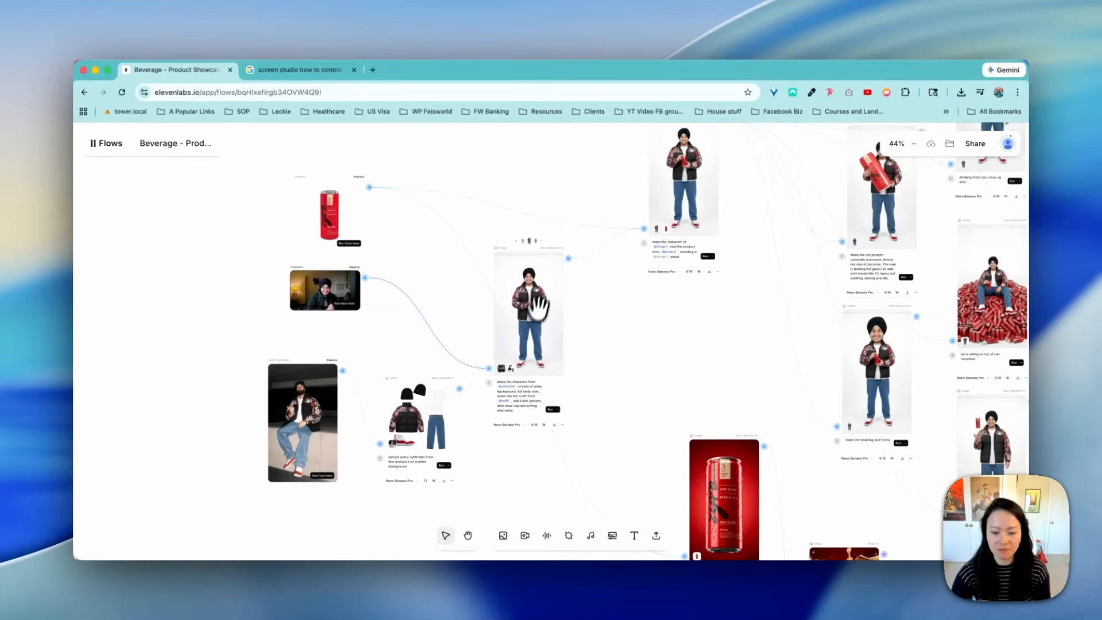
pyautogui.hscroll(3, 500, 310)
pyautogui.click(502, 307)
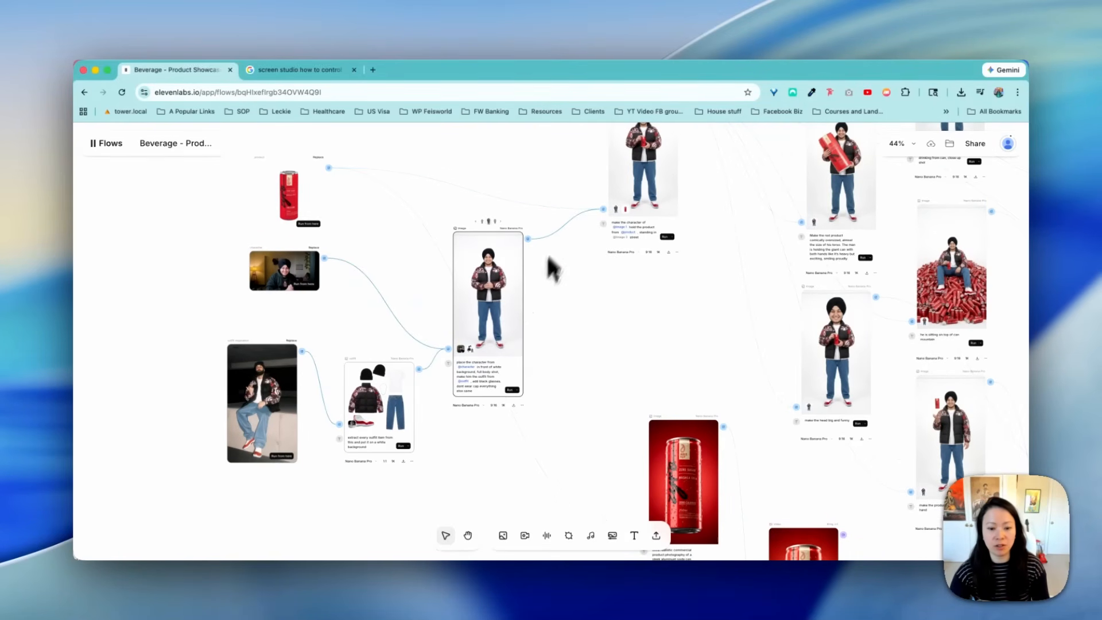
pyautogui.hscroll(3, 475, 333)
pyautogui.click(321, 370)
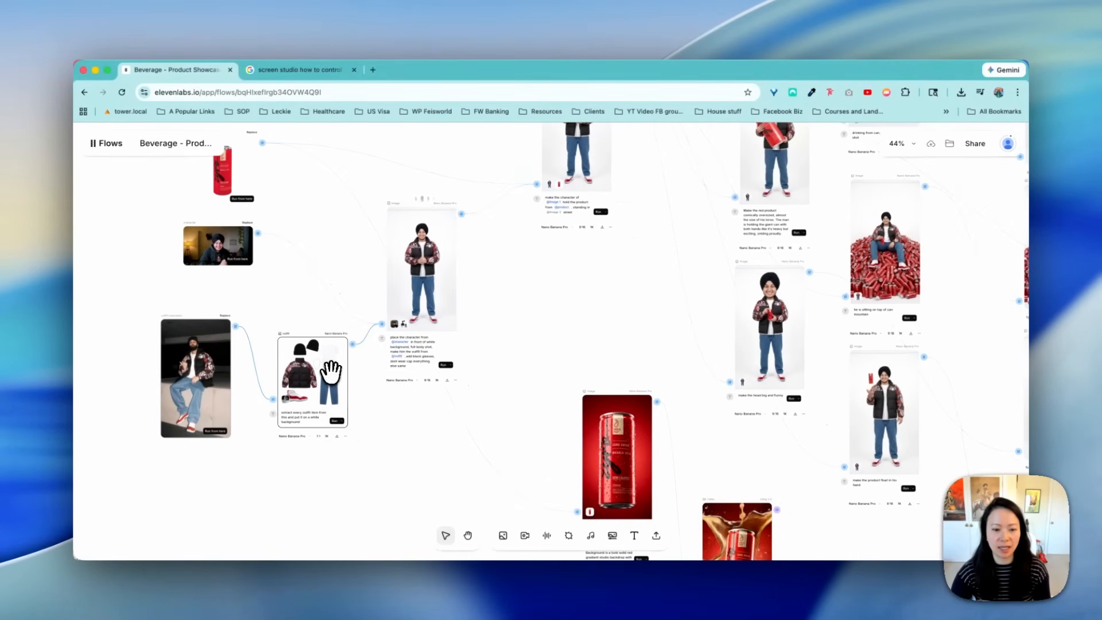
pyautogui.click(194, 355)
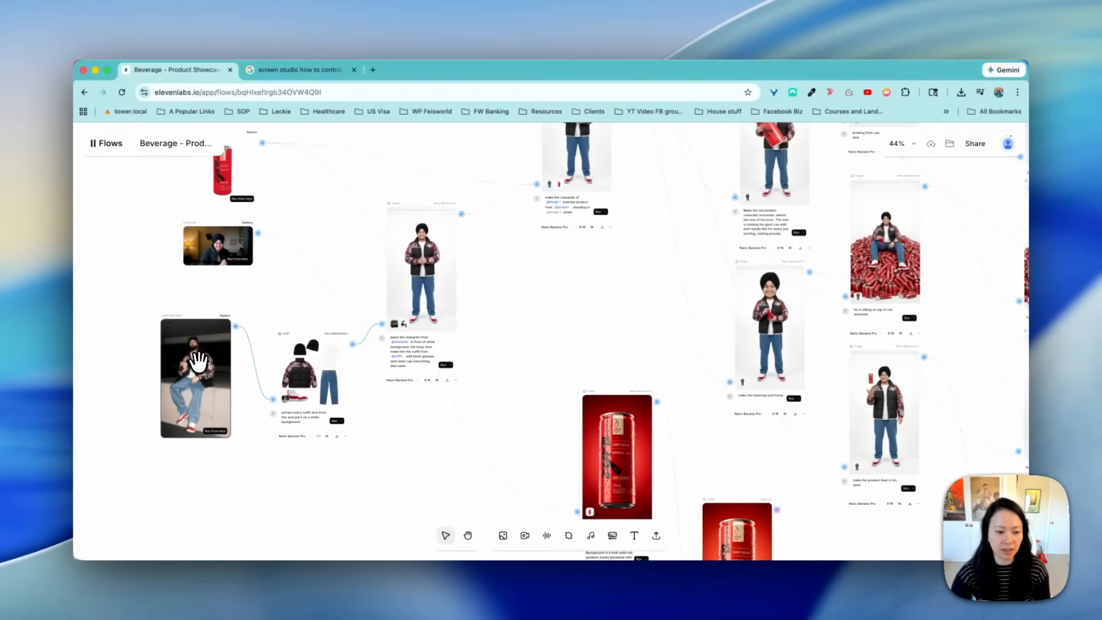
pyautogui.hscroll(-3, 322, 361)
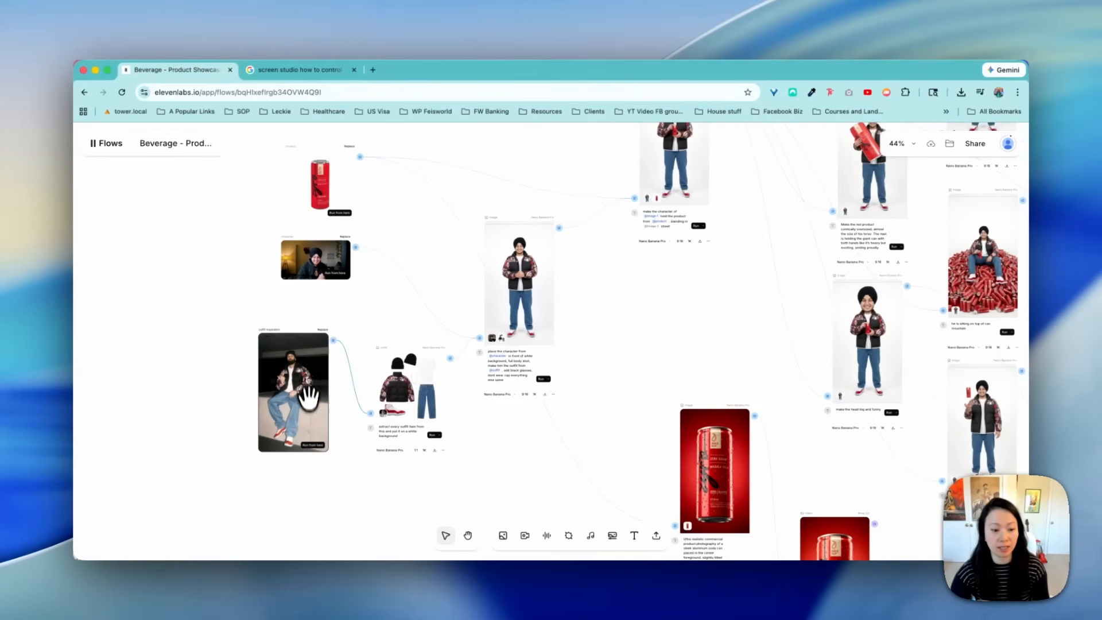
# - Read the outfit extraction and character placement prompts, and open the add-node options for the full-body image's prompt input
pyautogui.scroll(5, 296, 343)
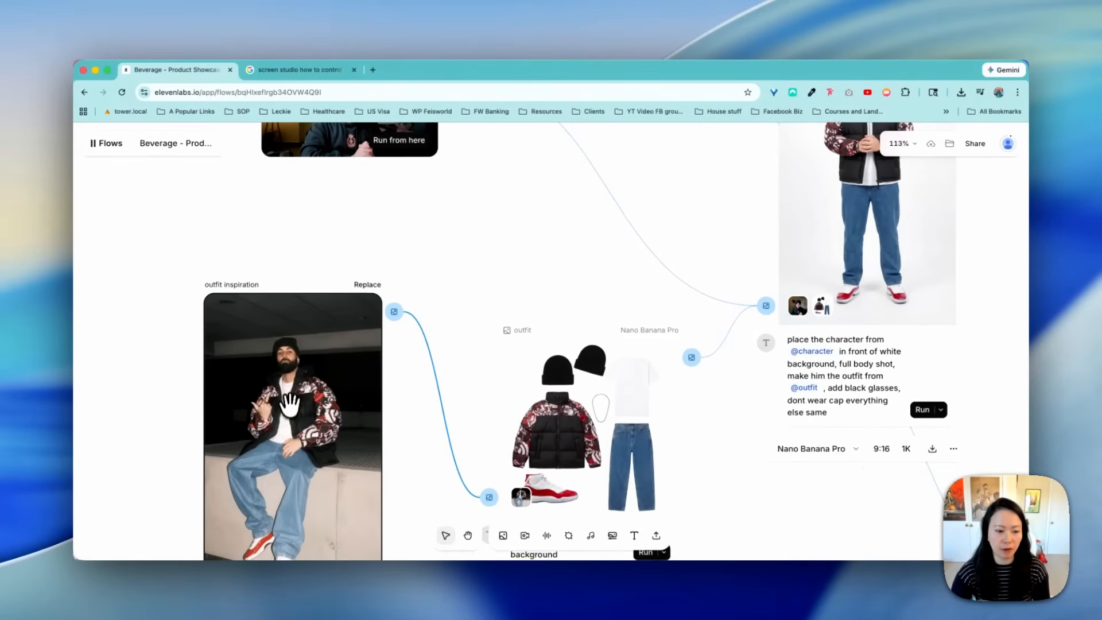
pyautogui.scroll(-4, 289, 411)
pyautogui.hscroll(5, 792, 374)
pyautogui.scroll(-2, 701, 344)
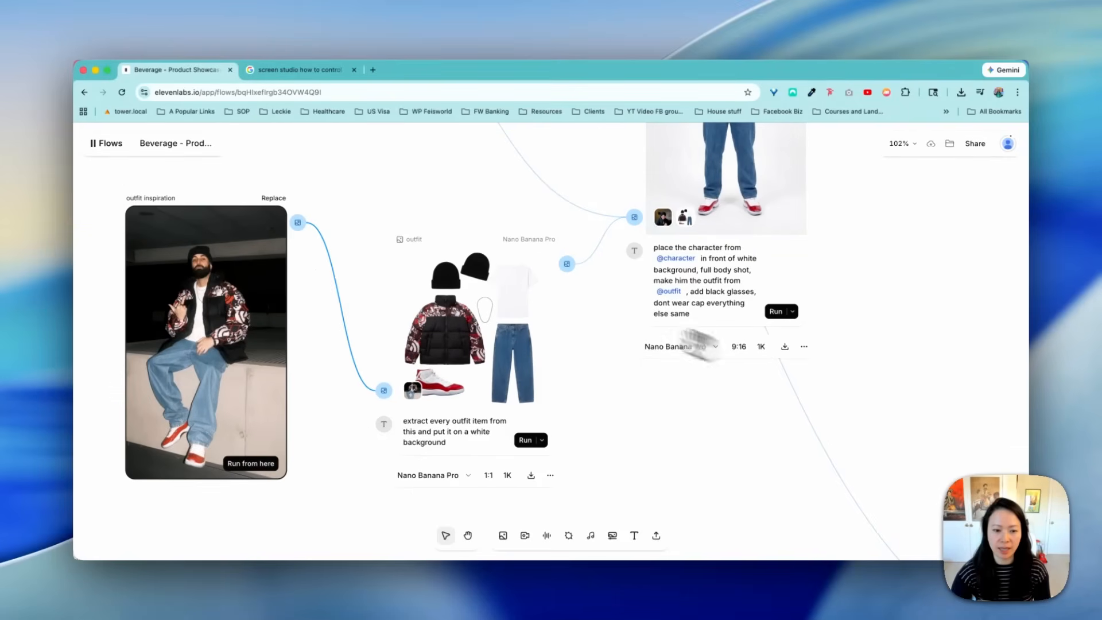
pyautogui.click(633, 251)
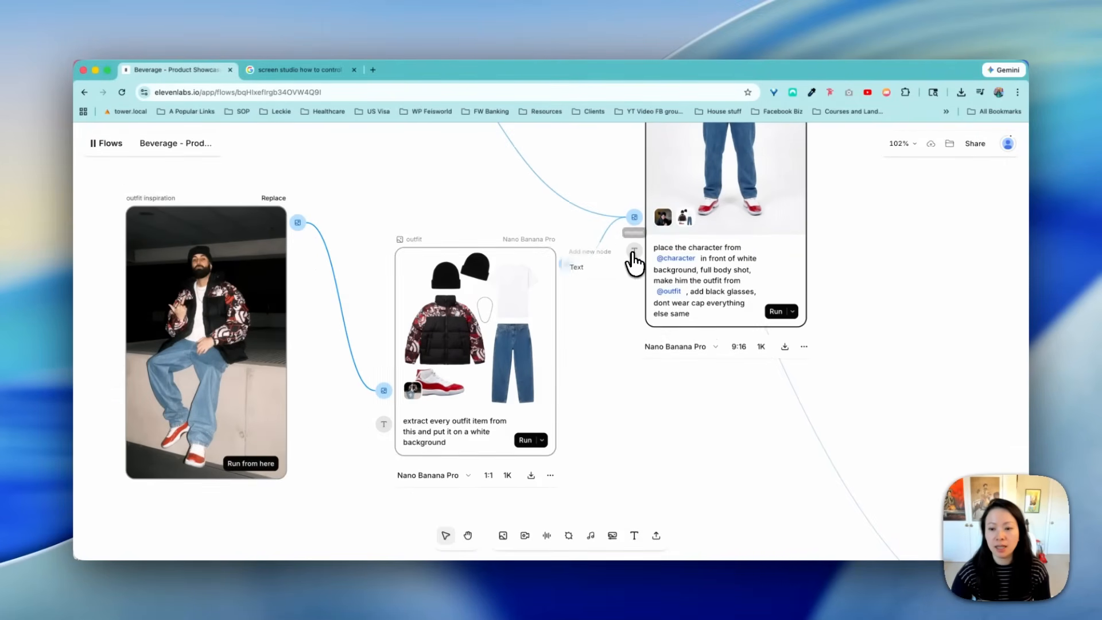
pyautogui.hscroll(3, 631, 380)
pyautogui.scroll(-4, 617, 391)
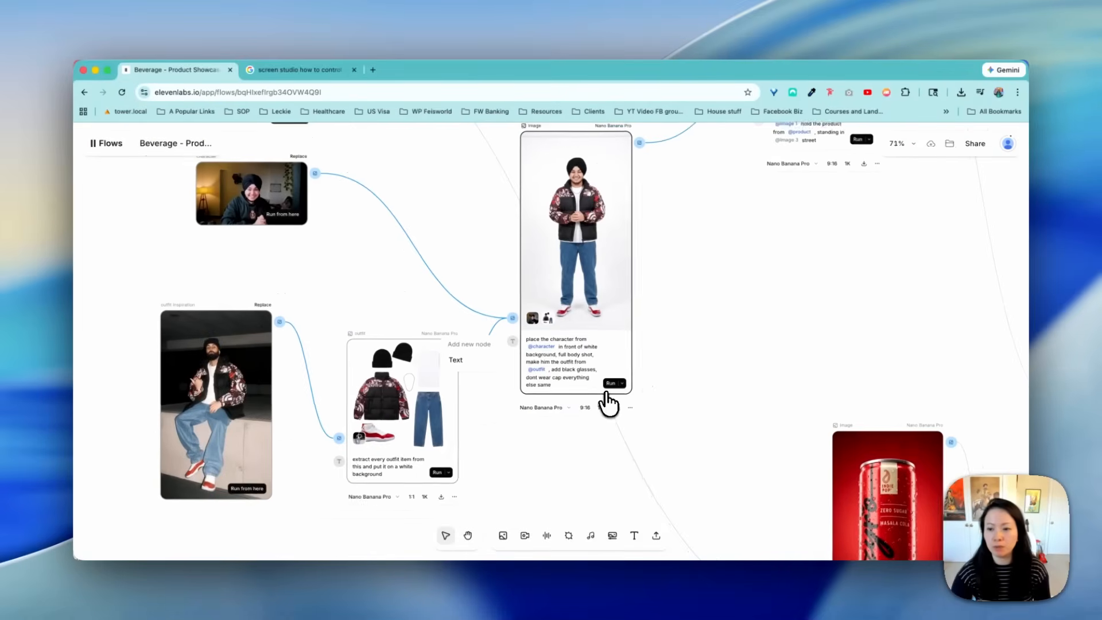
# - Find the soda can product reveal video in the flow and unmute it
pyautogui.hscroll(6, 843, 335)
pyautogui.hscroll(-4, 487, 430)
pyautogui.scroll(-4, 486, 430)
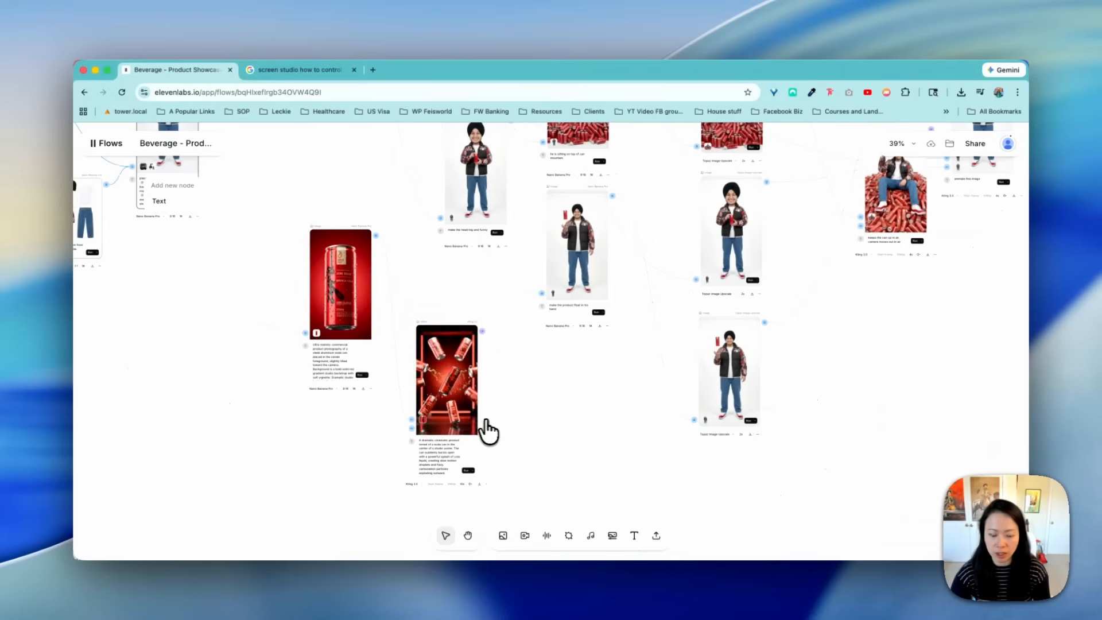
pyautogui.scroll(6, 501, 428)
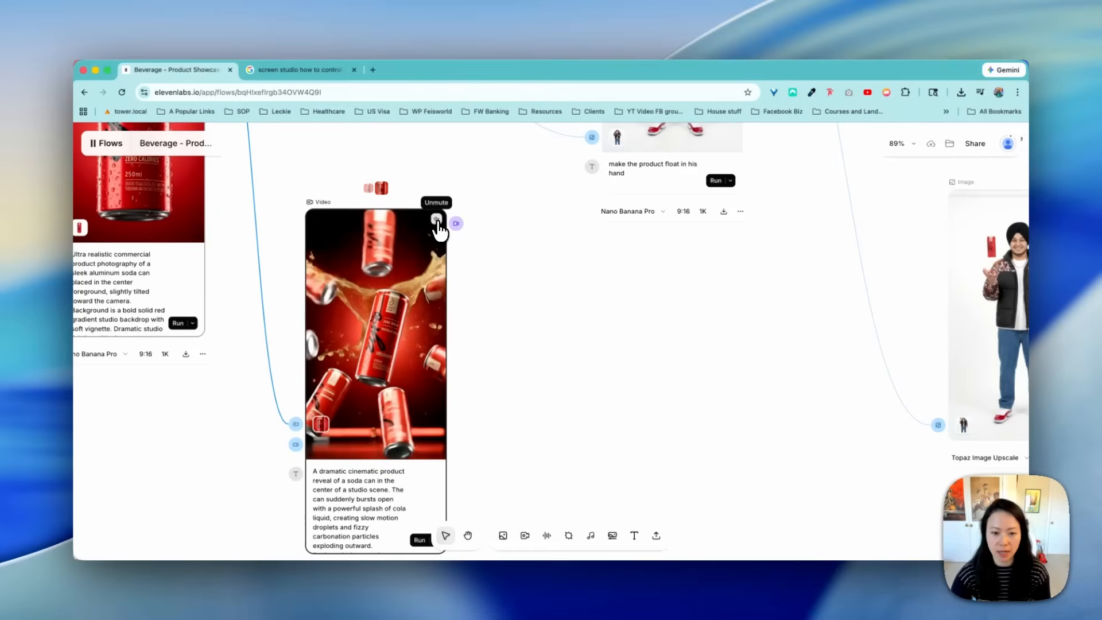
pyautogui.click(438, 221)
# - Add a new video node connected to the soda can video's output and place it slightly lower beside that video
pyautogui.click(457, 227)
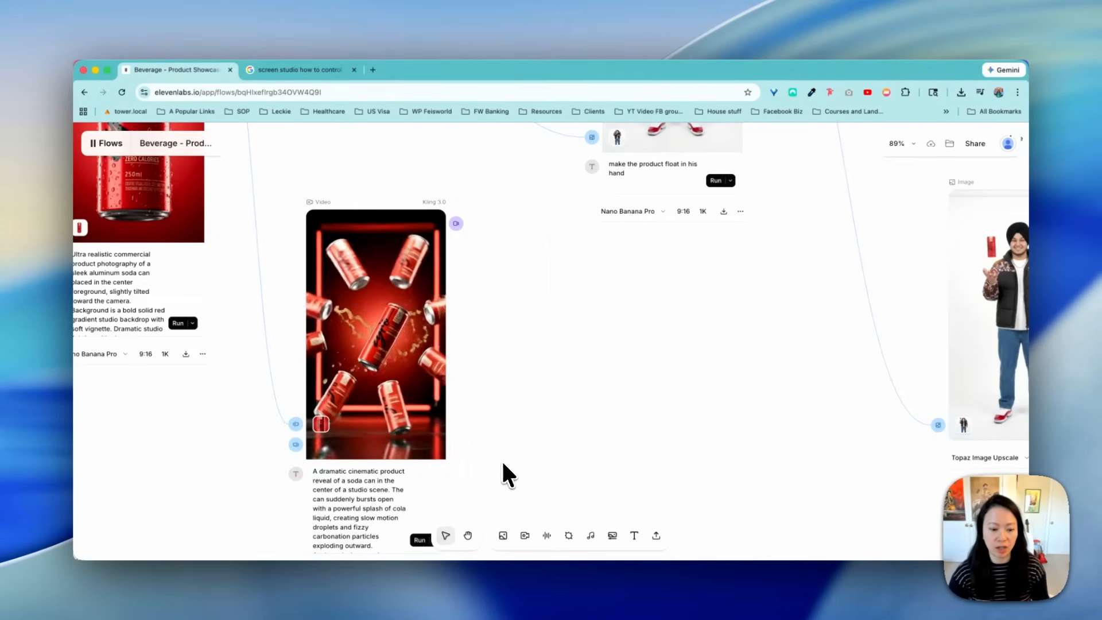
pyautogui.click(507, 260)
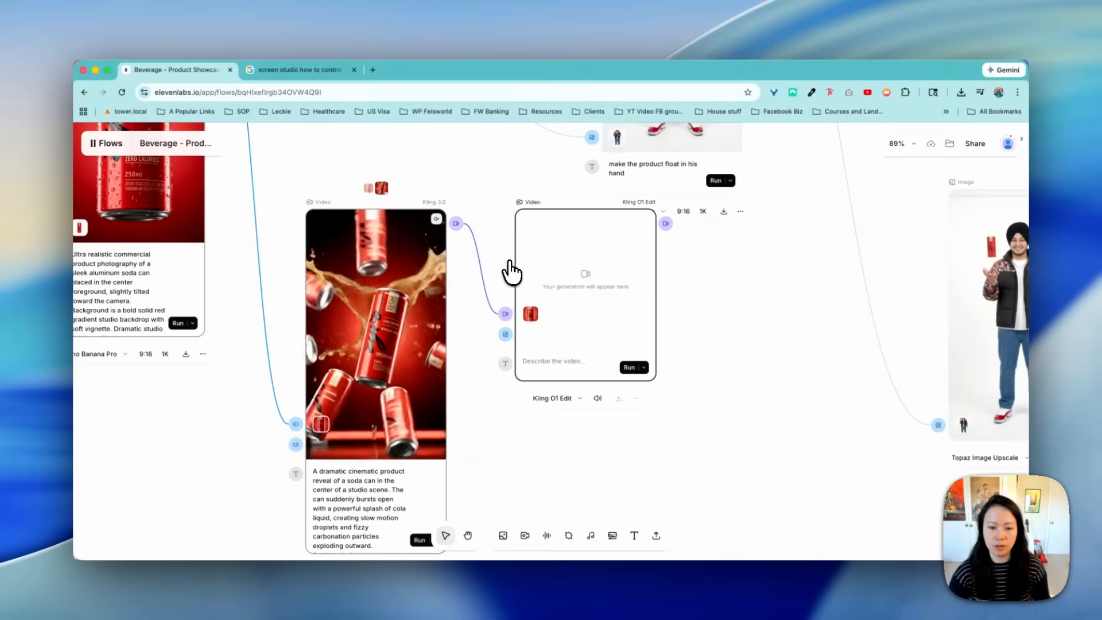
pyautogui.moveTo(610, 264); pyautogui.dragTo(593, 312)
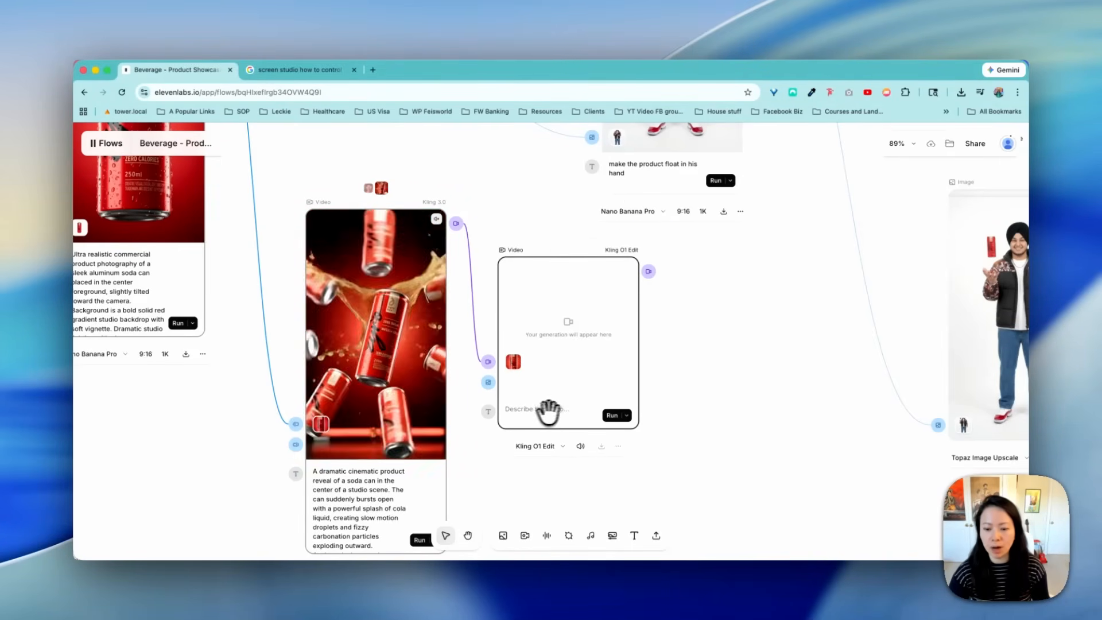
# - Browse the video models available for the new video node, from the Kling and Veo models to the lip-syncing ones
pyautogui.click(539, 445)
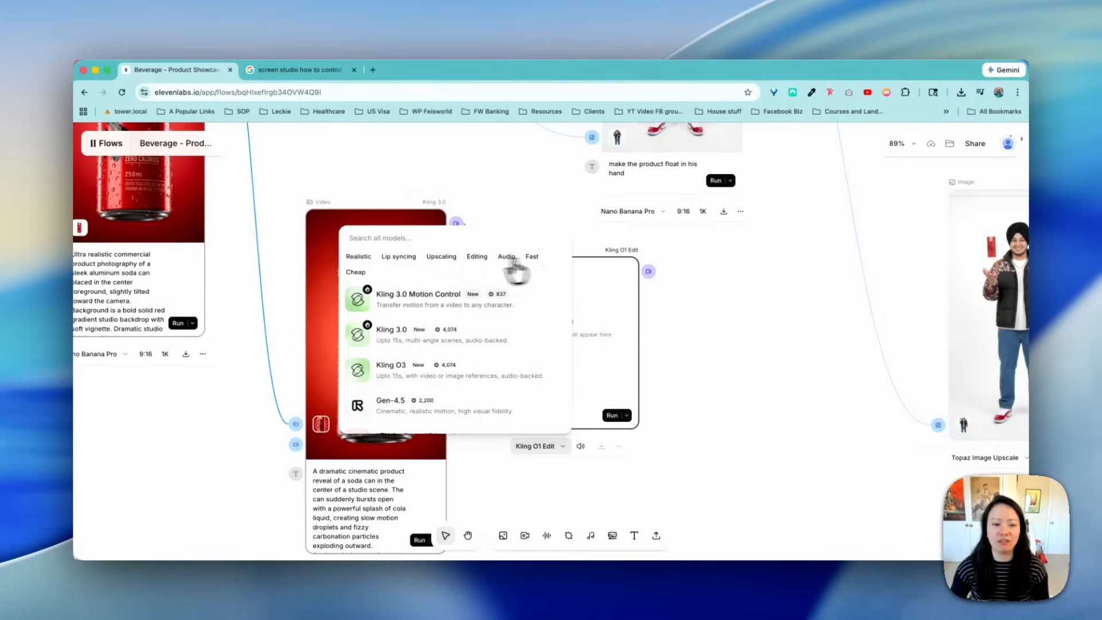
pyautogui.scroll(-5, 505, 321)
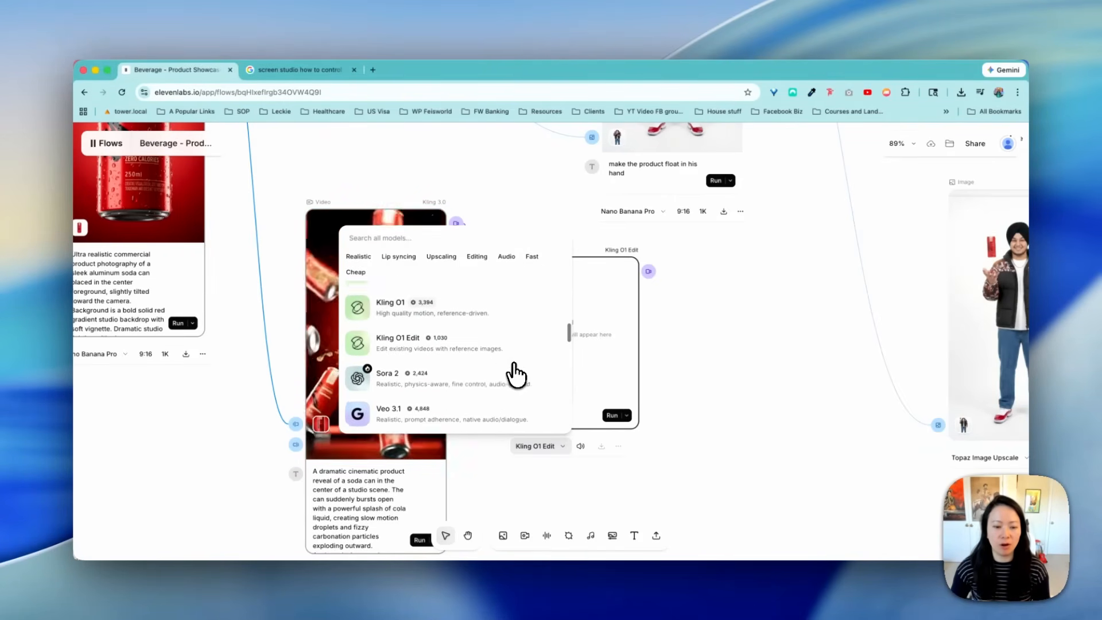
pyautogui.scroll(-5, 516, 374)
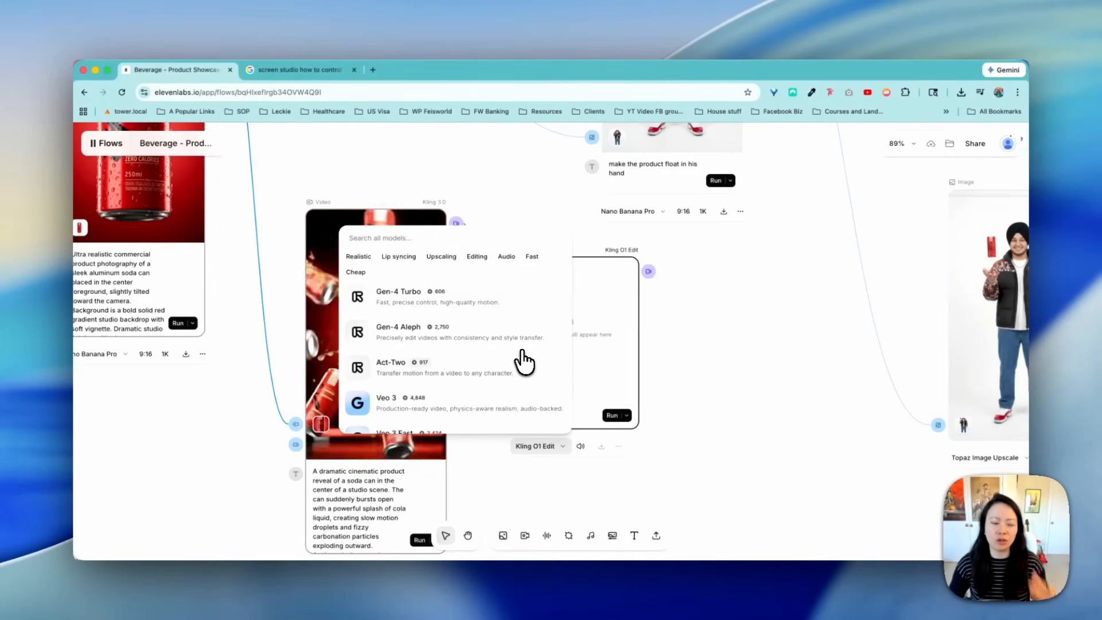
pyautogui.scroll(-1, 523, 362)
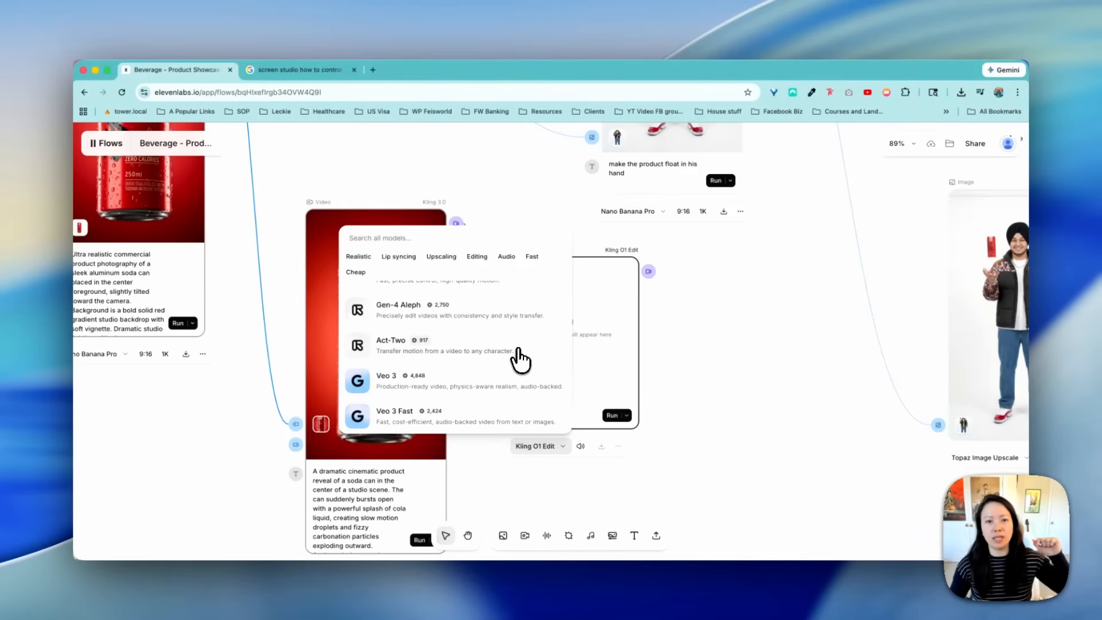
pyautogui.scroll(-1, 488, 344)
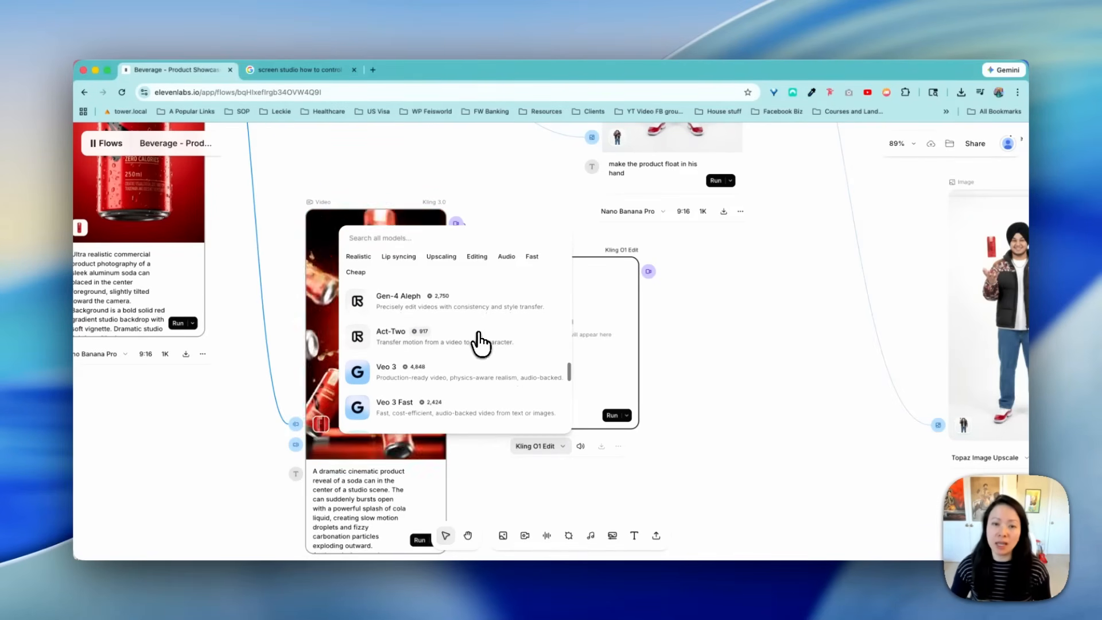
pyautogui.scroll(-3, 483, 364)
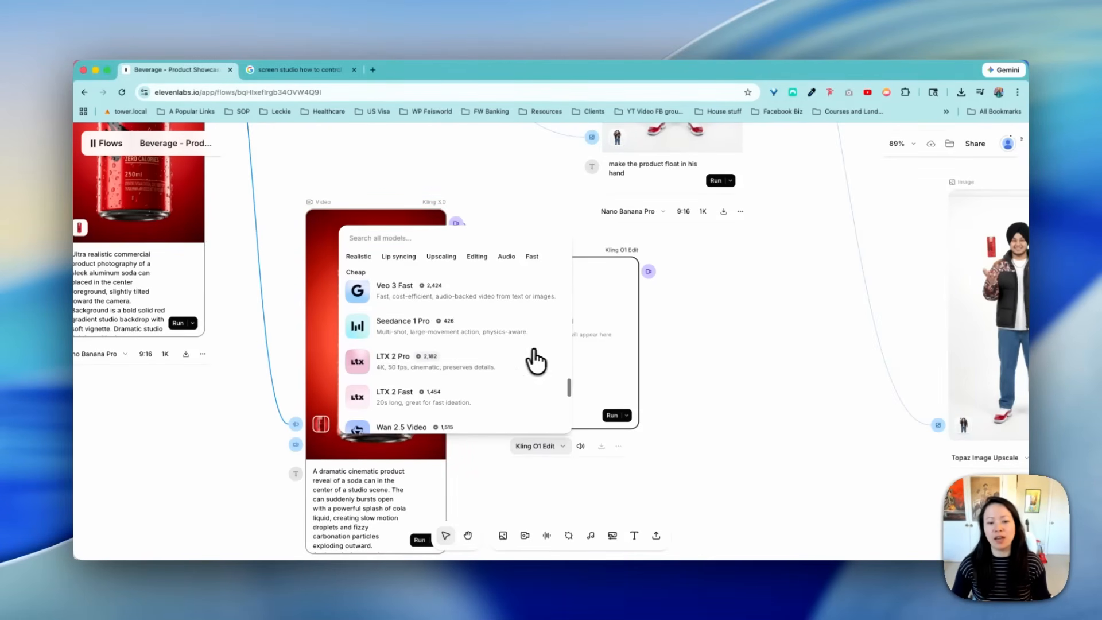
pyautogui.scroll(-2, 536, 362)
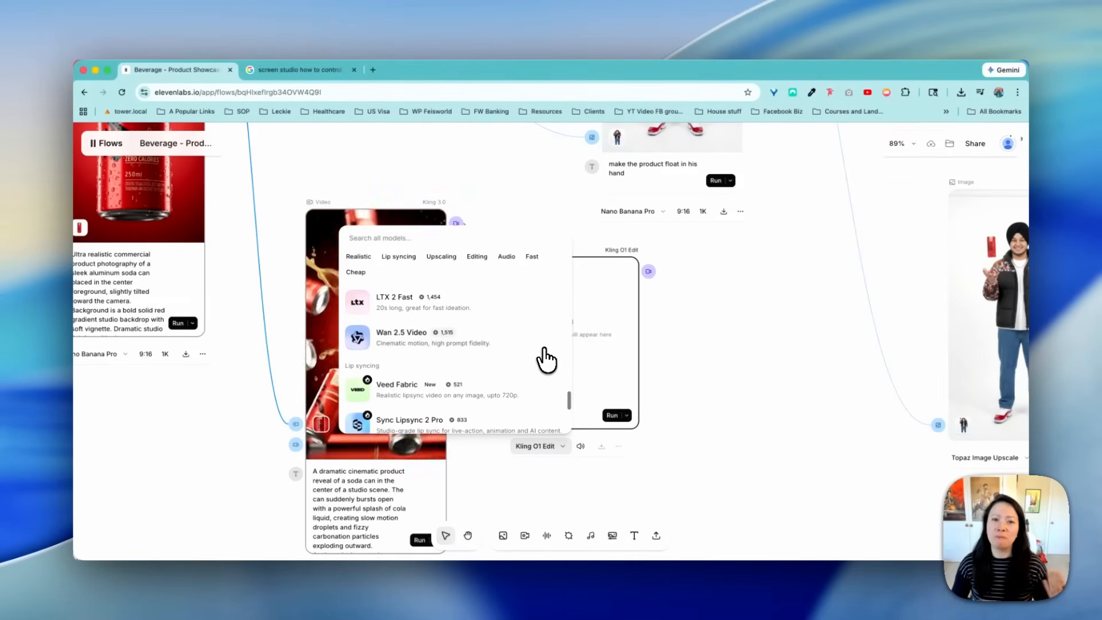
pyautogui.click(761, 332)
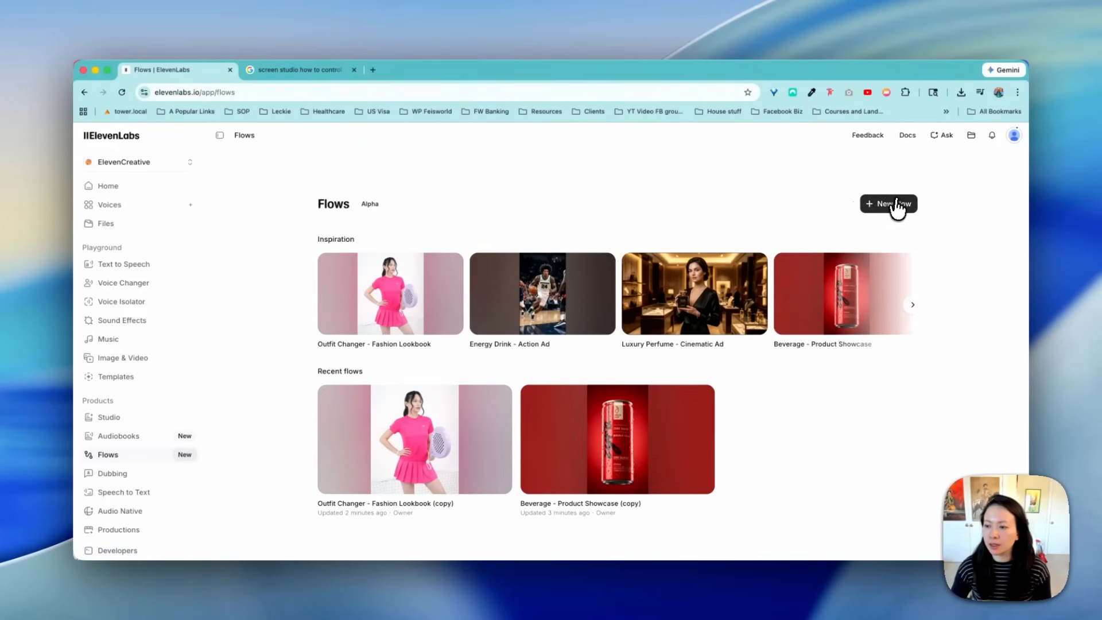
# - Create a new blank flow and add an image node to its canvas
pyautogui.click(895, 205)
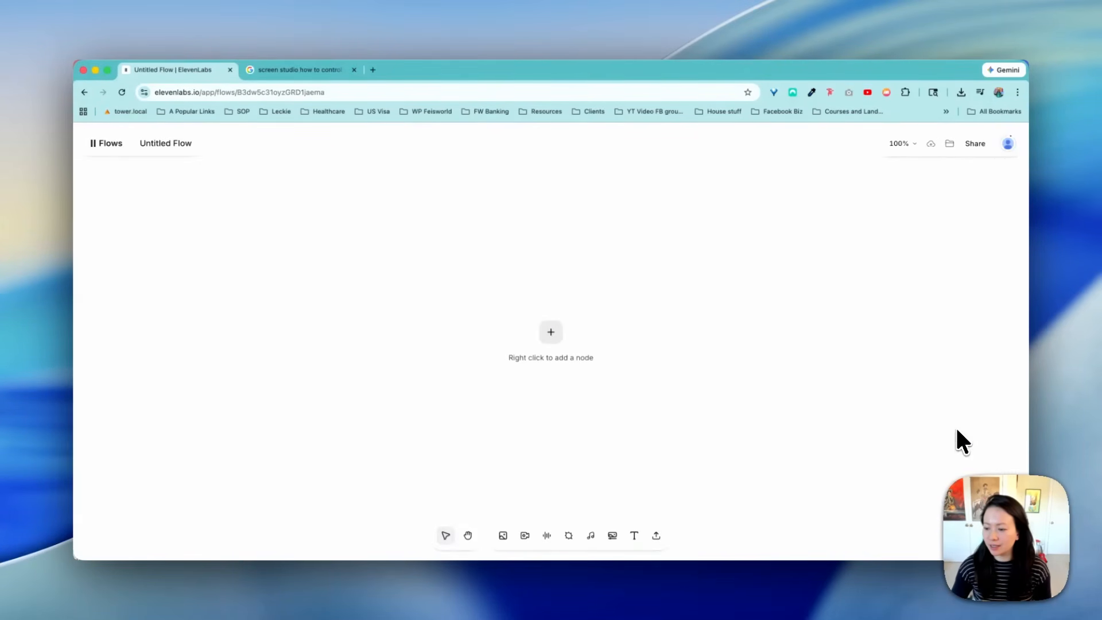
pyautogui.rightClick(548, 291)
pyautogui.click(641, 267)
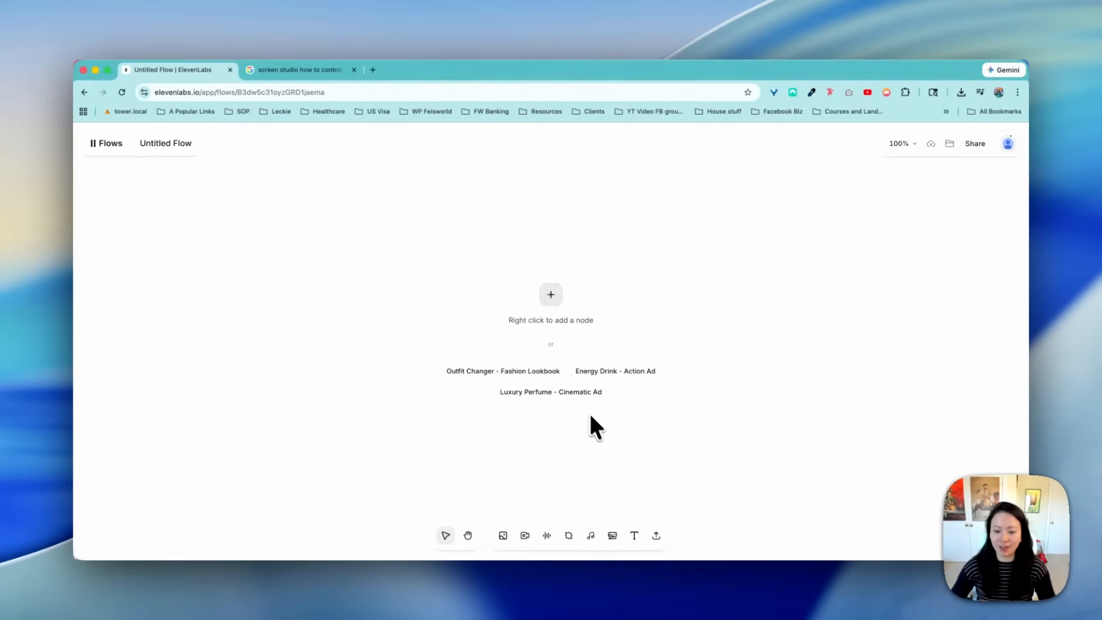
pyautogui.press('i')
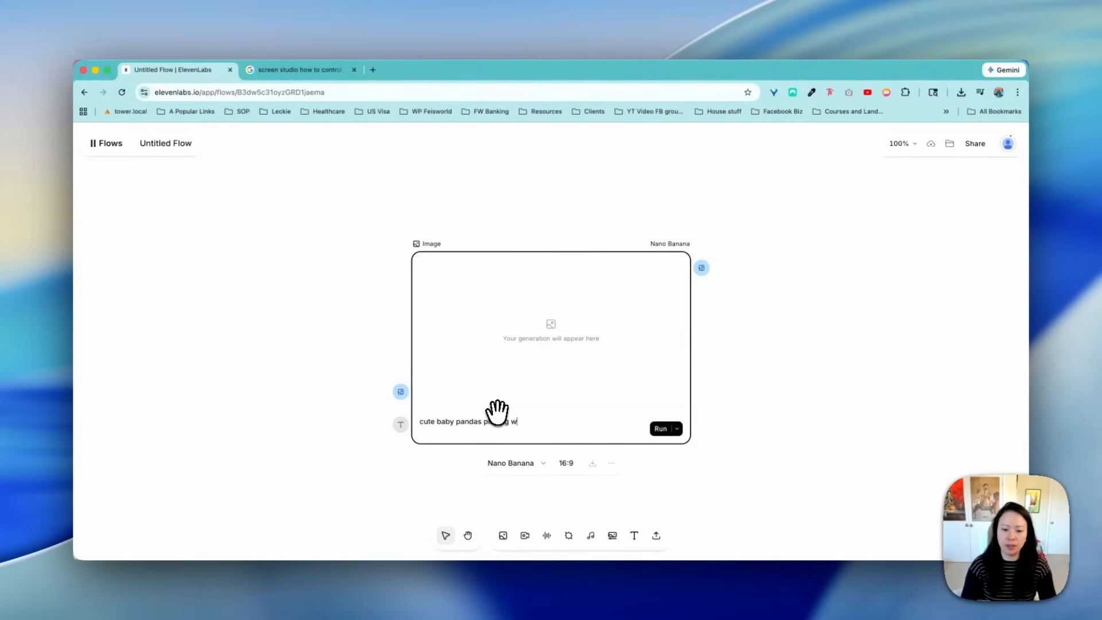
# - Prompt the image node with "cute baby pandas playing with bamboos" and generate the image with Nano Banana in 16:9
pyautogui.press('BackSpace')
pyautogui.press('BackSpace')
pyautogui.write('boos')
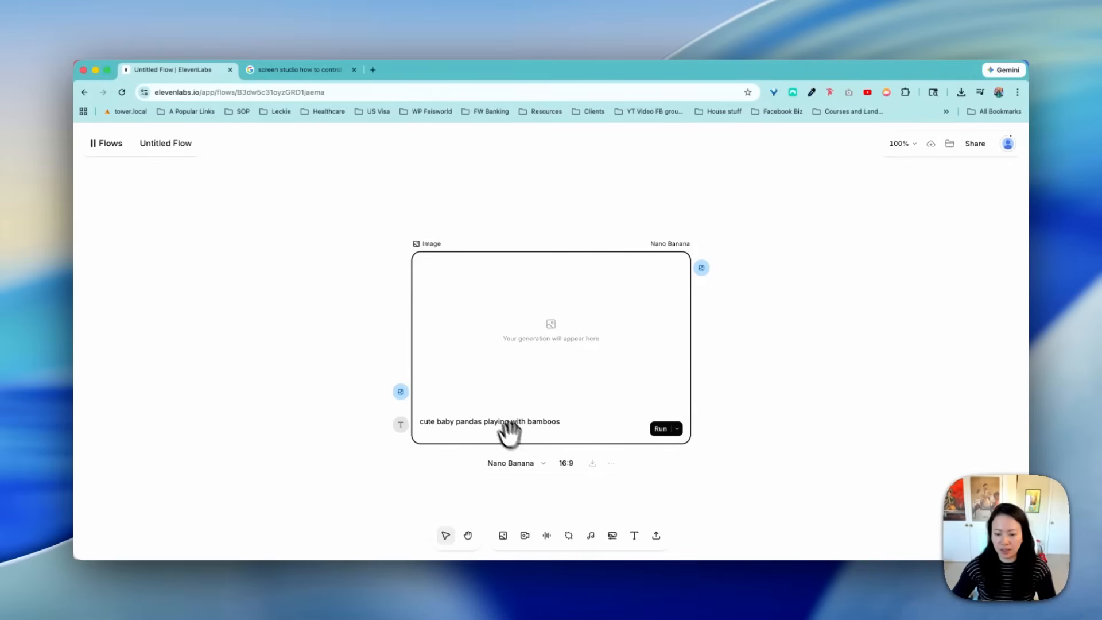
pyautogui.click(536, 466)
pyautogui.click(598, 372)
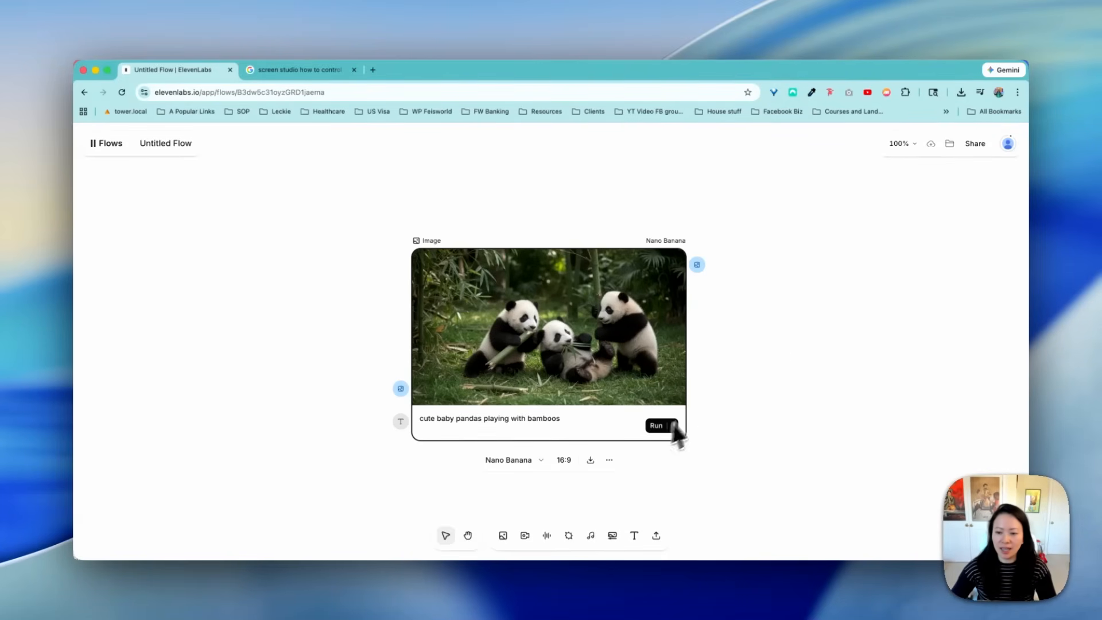
# - Add a video generation node from the panda image's output and check its model choices, keeping Kling 2.6
pyautogui.click(697, 266)
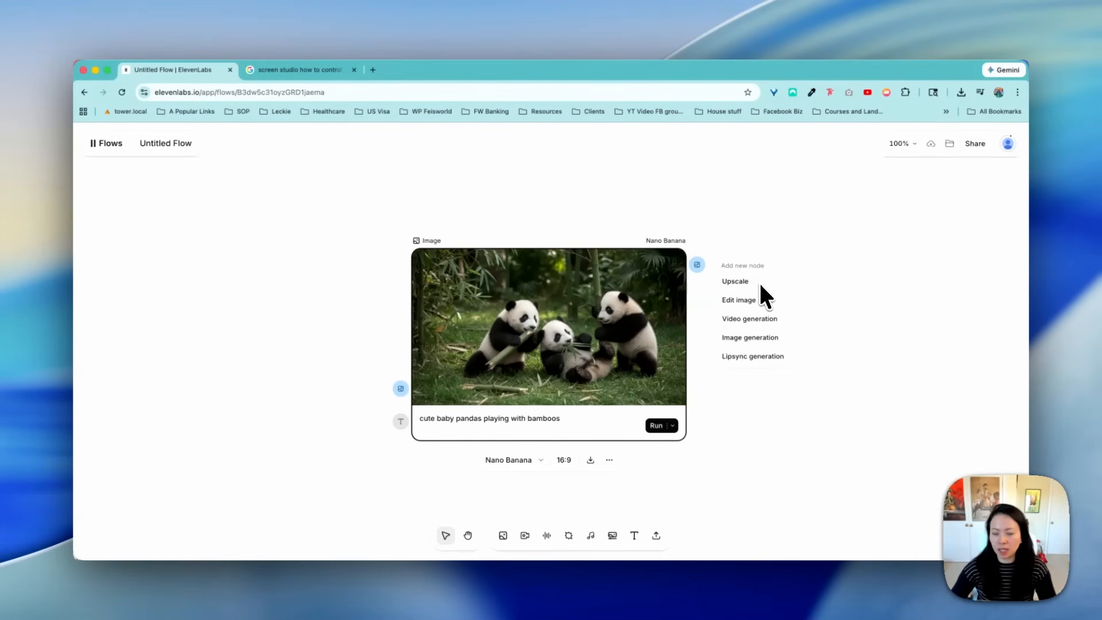
pyautogui.click(767, 319)
pyautogui.hscroll(4, 802, 350)
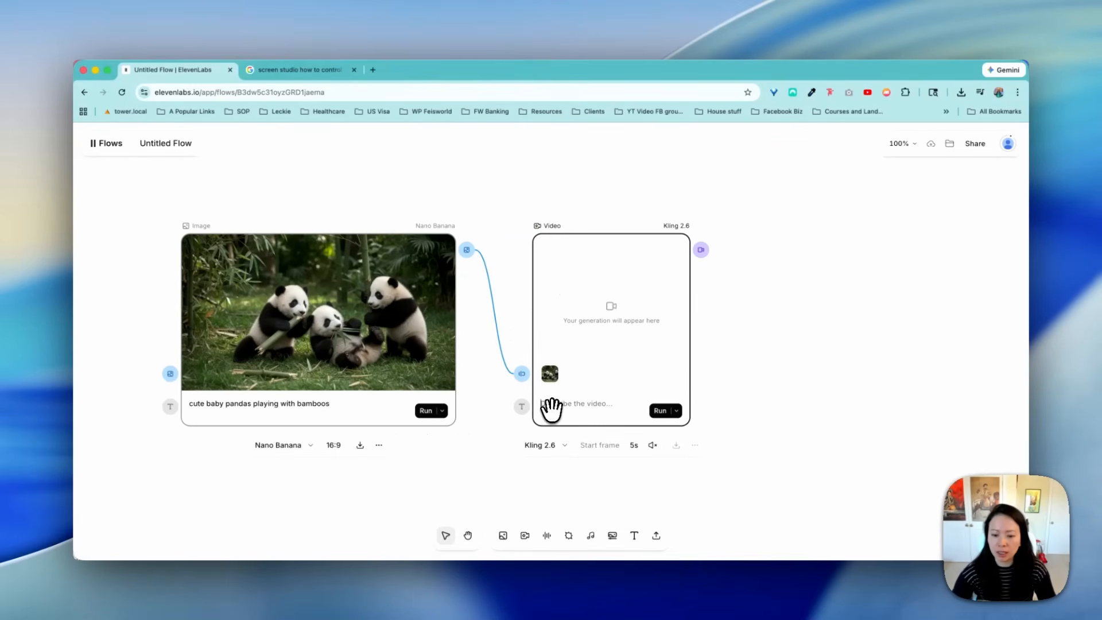
pyautogui.click(565, 445)
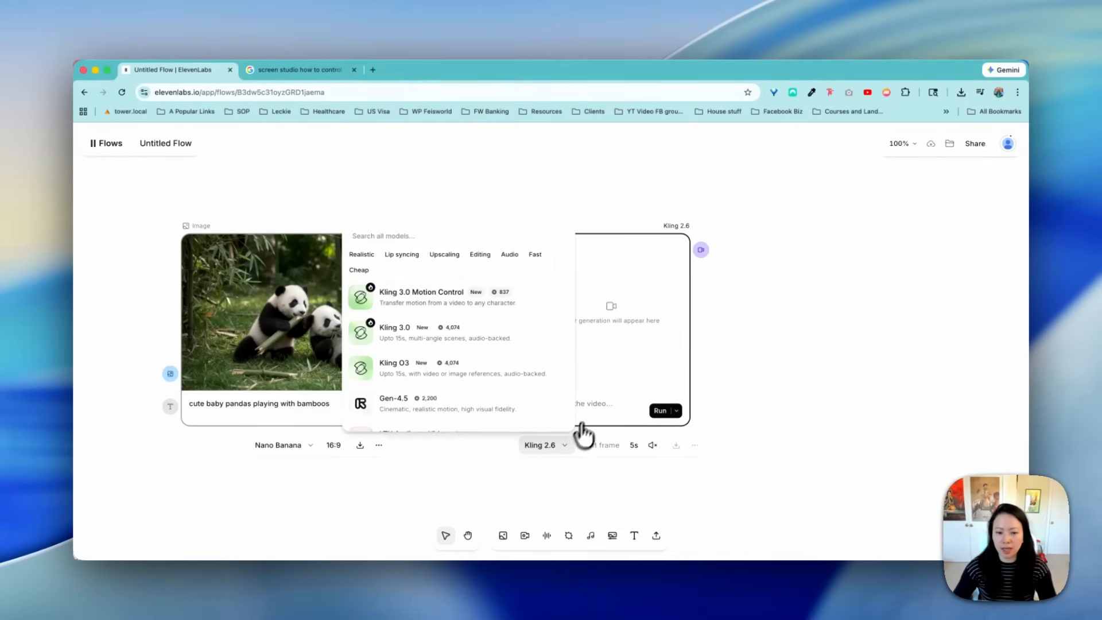
pyautogui.click(593, 400)
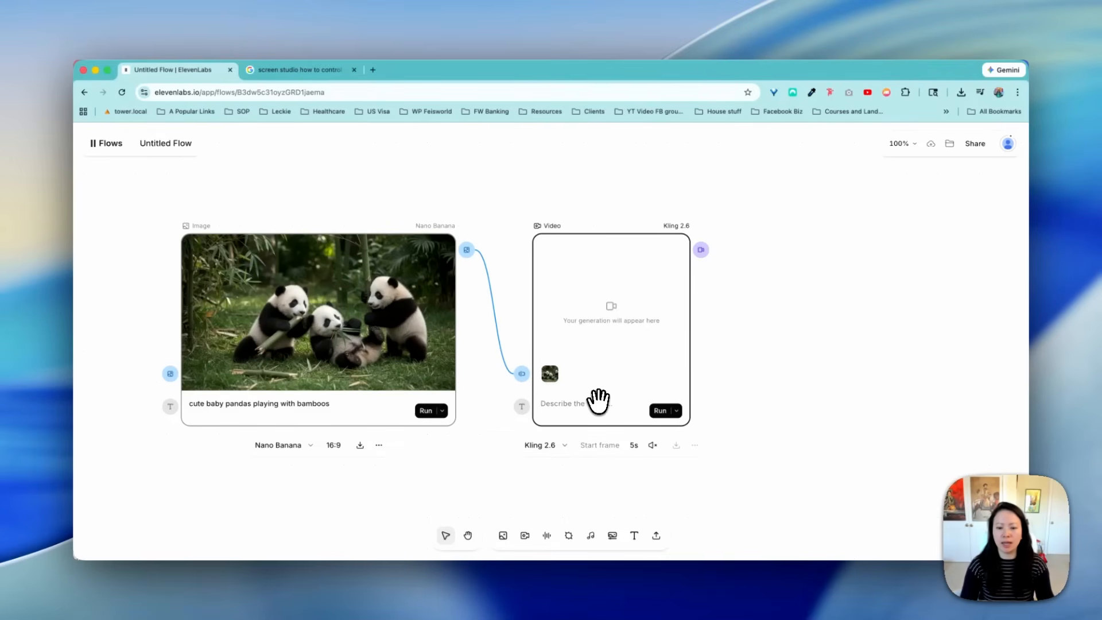
# - Prompt the video node with "turn this image into a video" and generate the 5s video
pyautogui.write('an')
pyautogui.press('BackSpace')
pyautogui.press('BackSpace')
pyautogui.write('turn this imag a video')
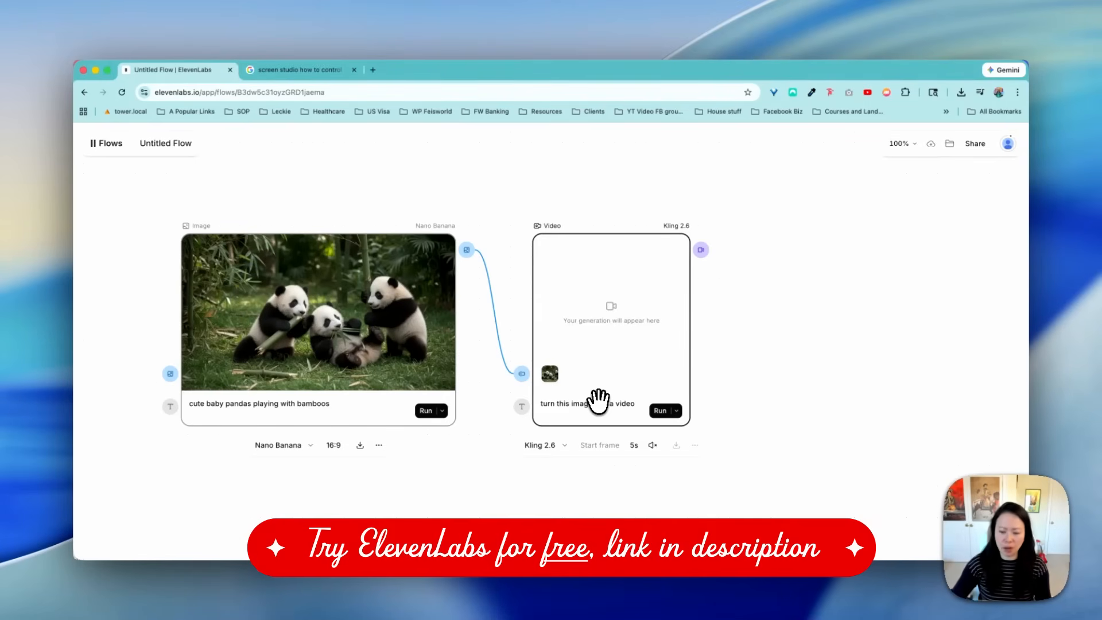
pyautogui.hotkey('shift', 'Return')
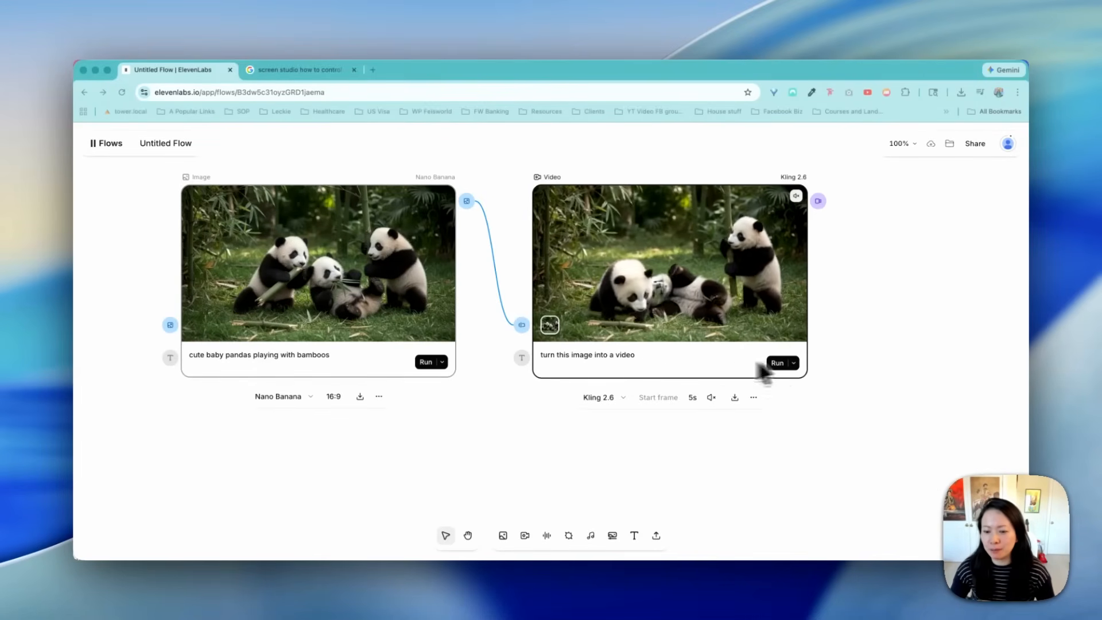
# - Add a composition node from the panda video's output for mixing it with audio
pyautogui.click(817, 201)
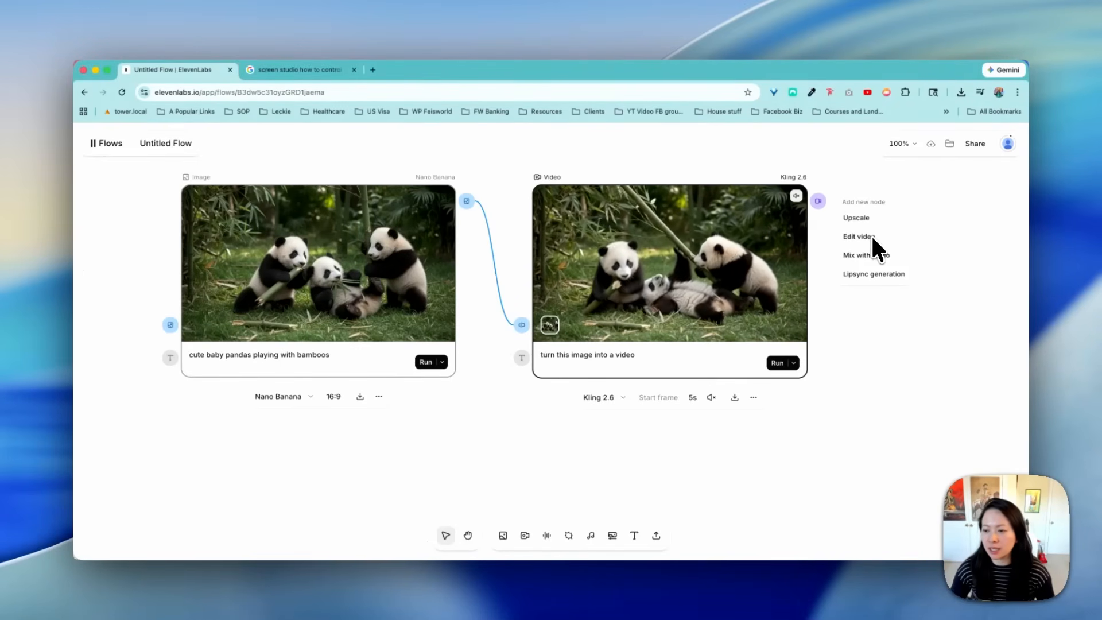
pyautogui.click(886, 256)
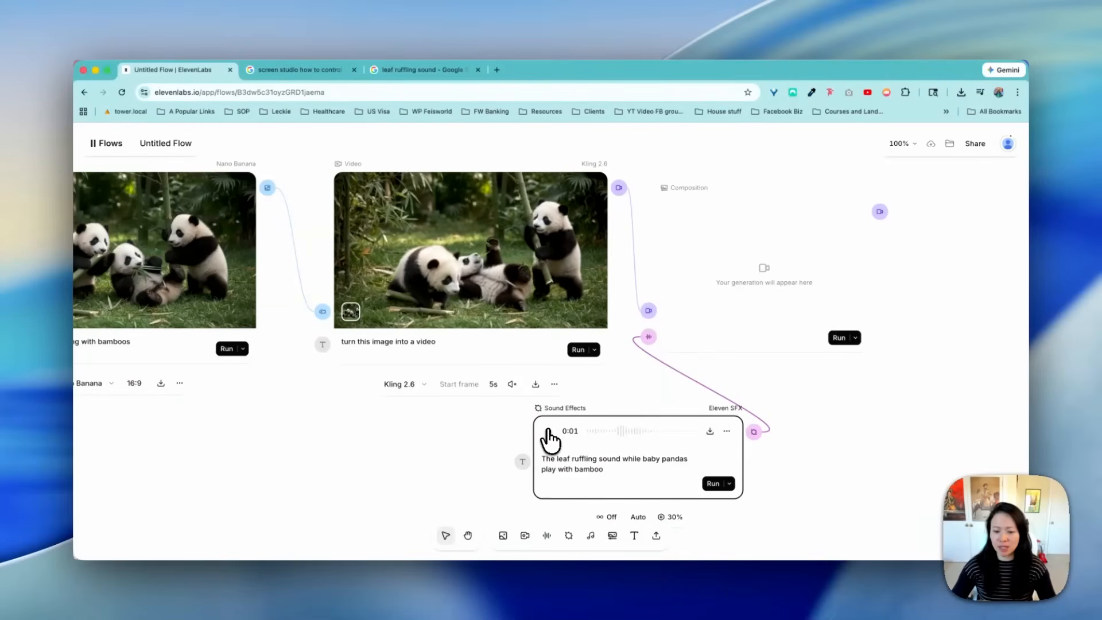
# - Try extending the sound effect prompt with "for 4-5 seconds" and remove that wording again
pyautogui.click(625, 468)
pyautogui.write('f')
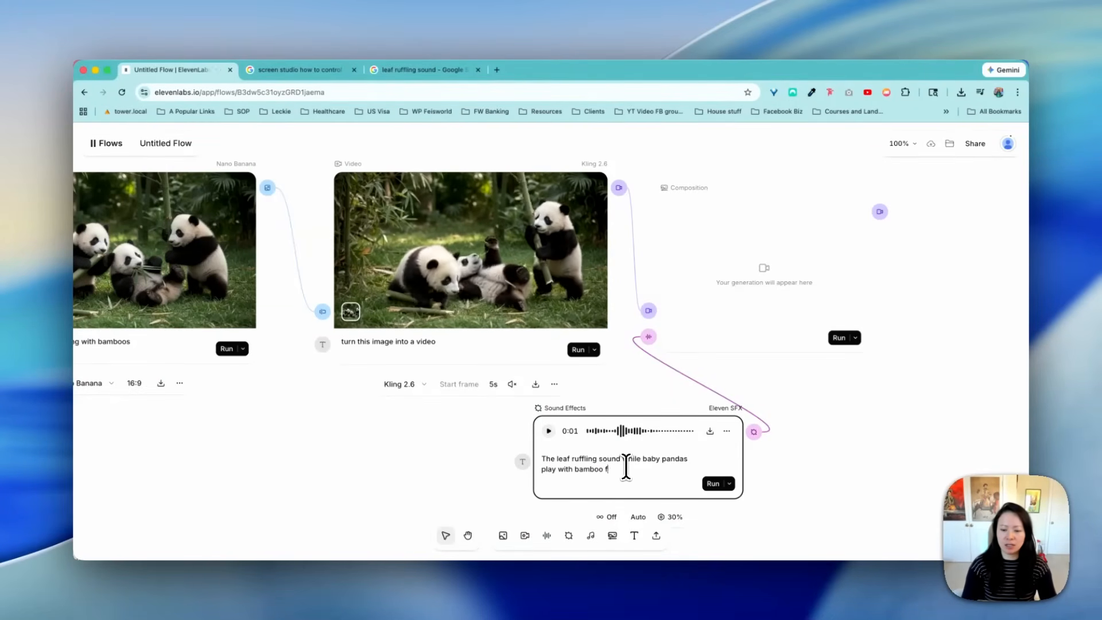
pyautogui.write('or 4-5 seconds')
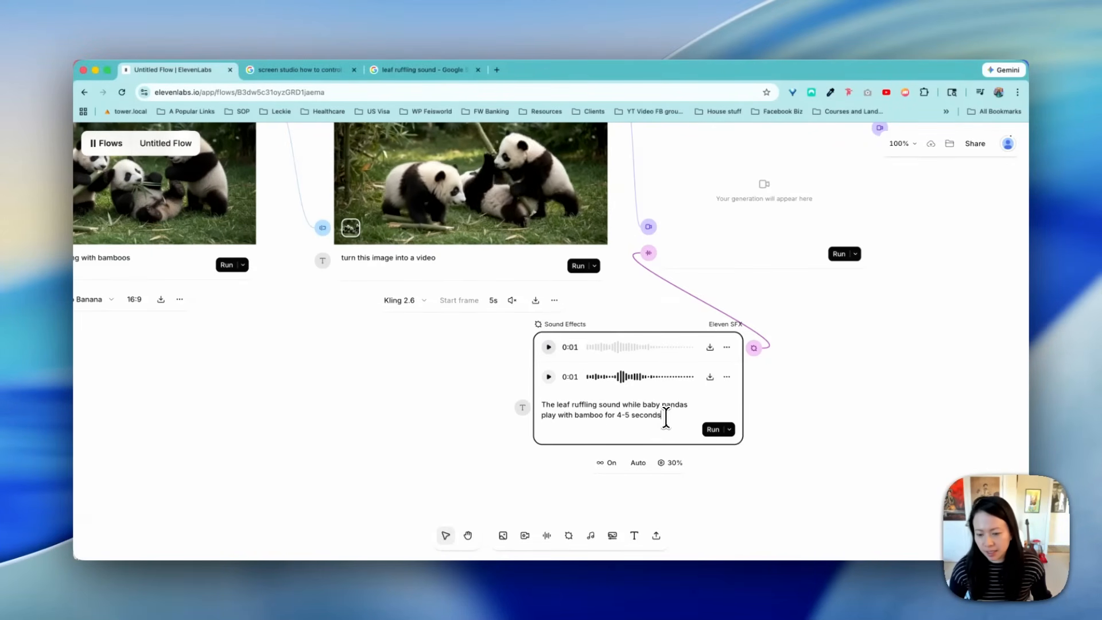
pyautogui.moveTo(663, 415); pyautogui.dragTo(603, 415)
pyautogui.press('BackSpace')
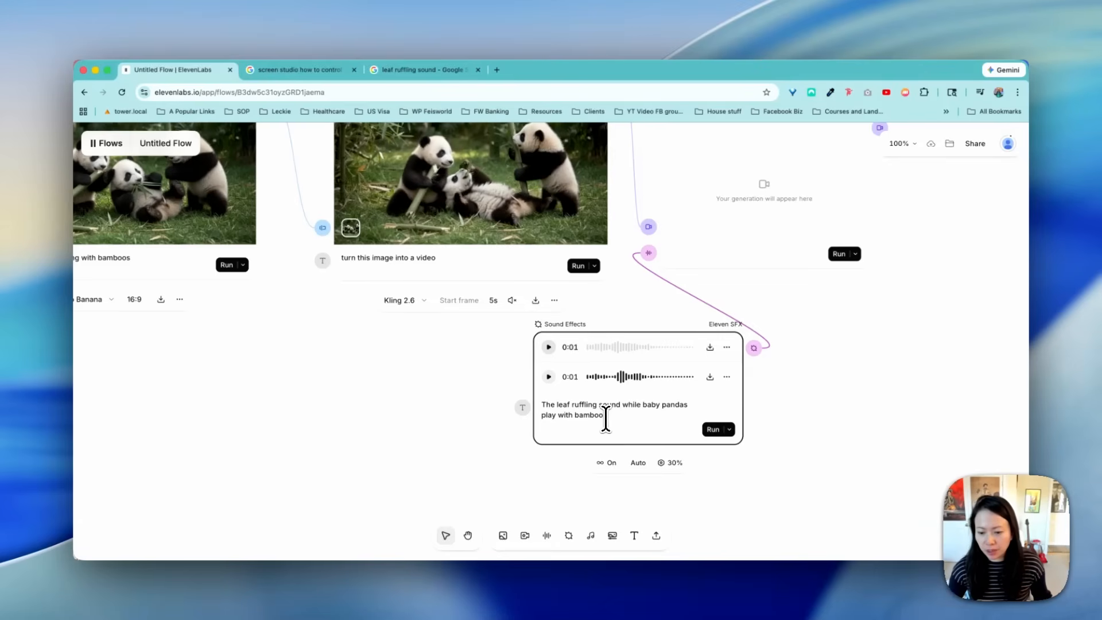
# - Set the sound effect's duration to 4.9s, check its looping and prompt influence settings, and generate it
pyautogui.click(609, 464)
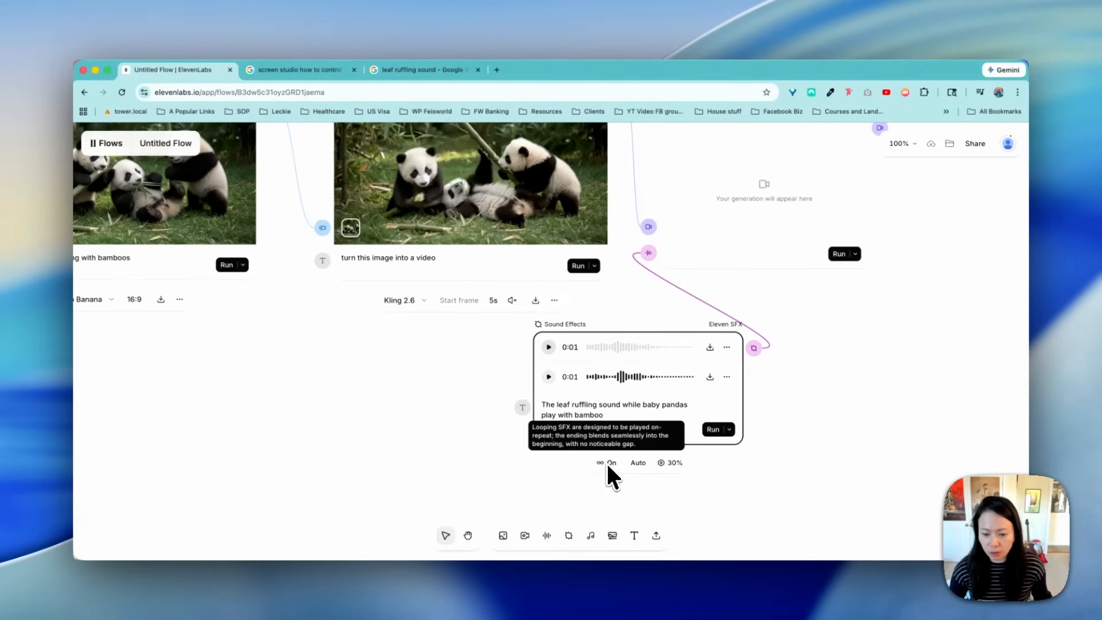
pyautogui.click(637, 464)
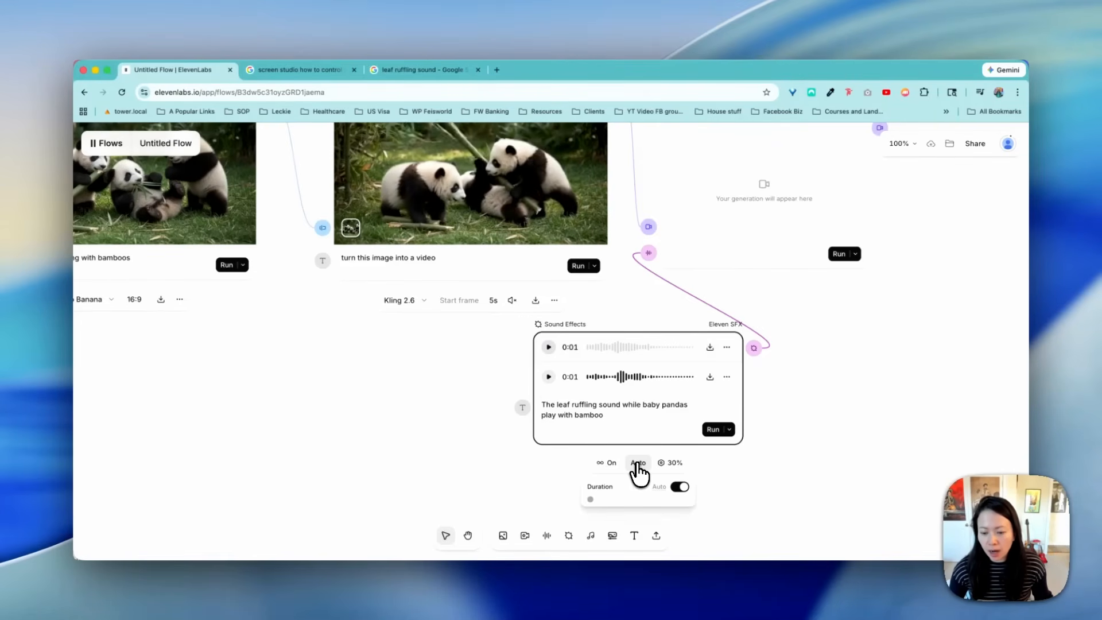
pyautogui.moveTo(591, 500); pyautogui.dragTo(607, 499)
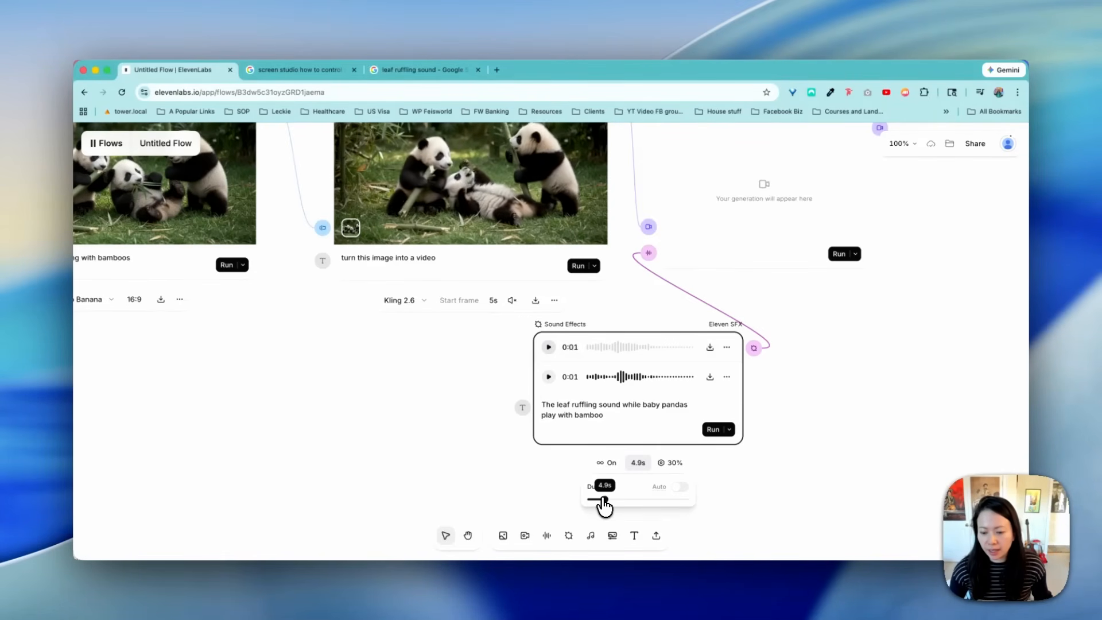
pyautogui.click(674, 466)
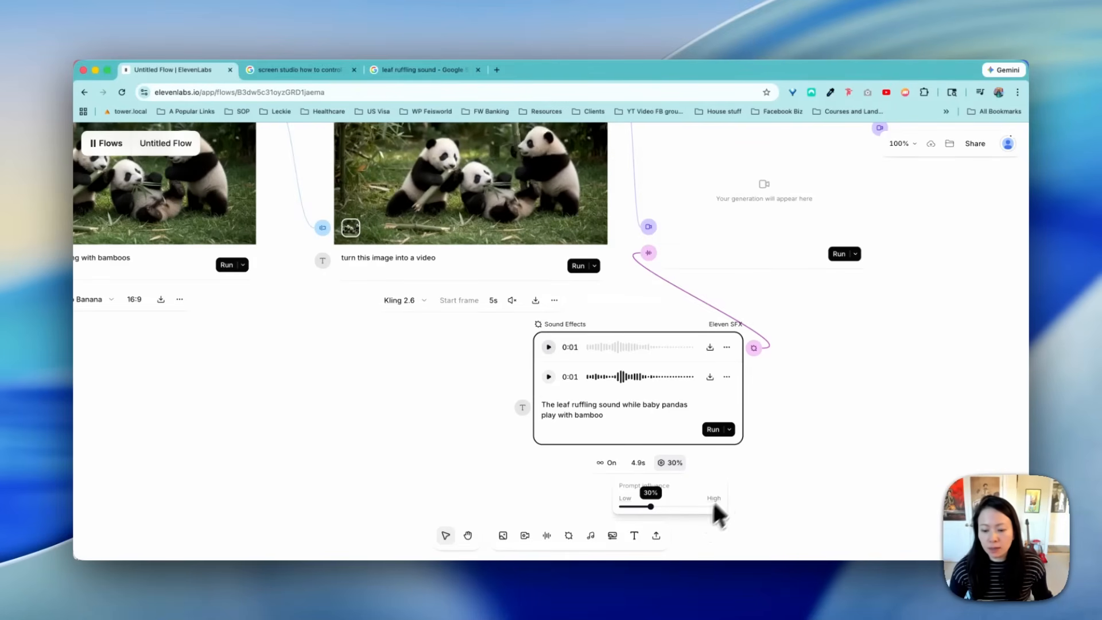
pyautogui.click(713, 431)
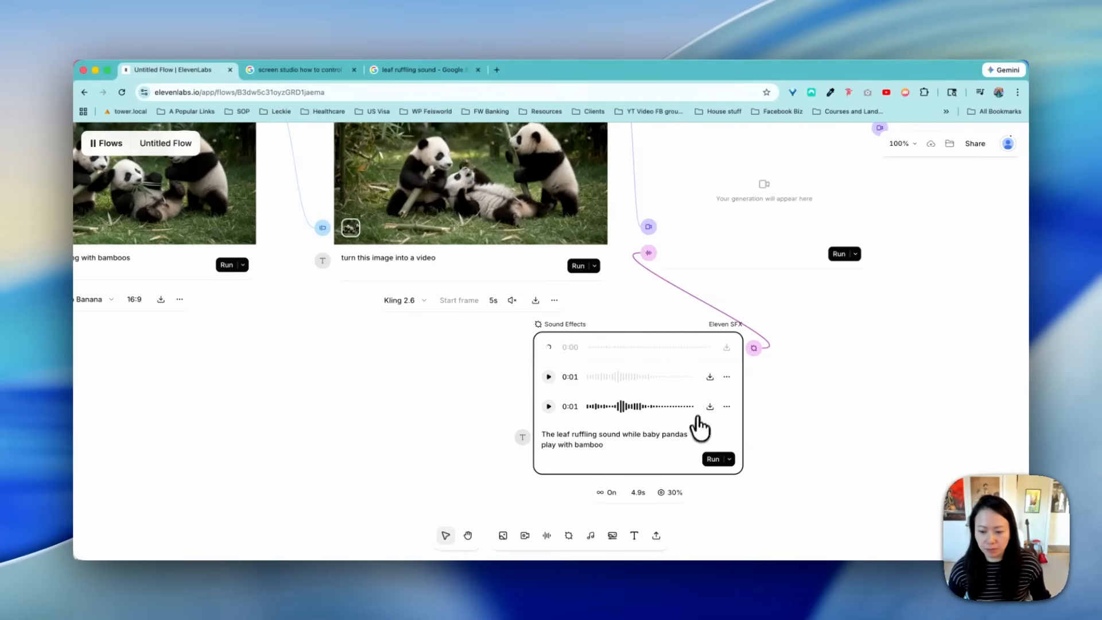
# - Play the newest sound effect clip and check the extra options of the second clip
pyautogui.scroll(1, 665, 431)
pyautogui.click(549, 377)
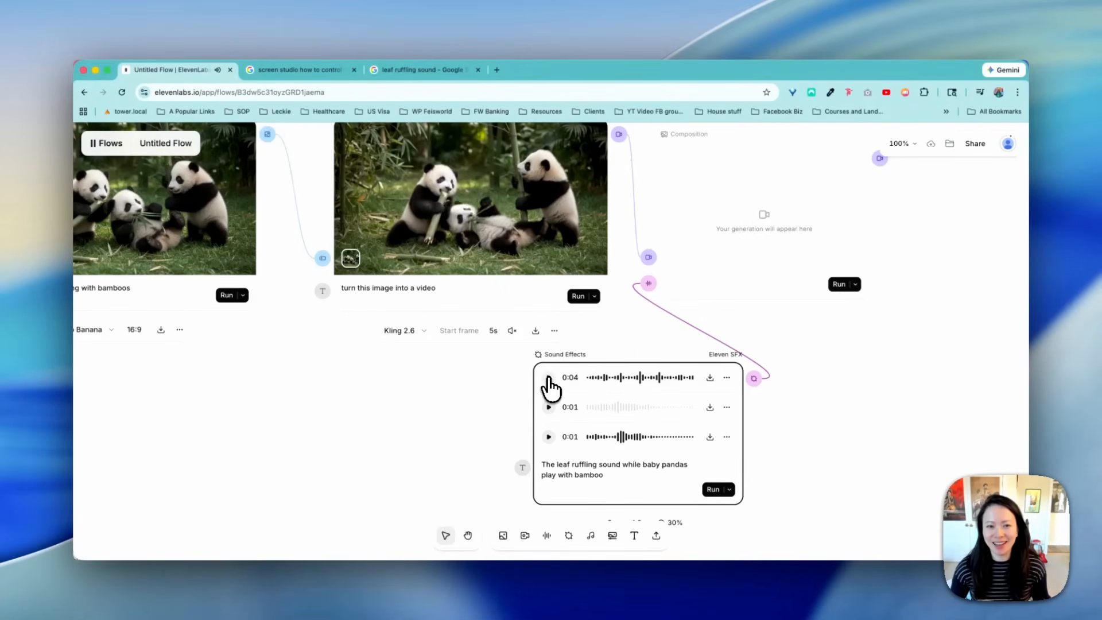
pyautogui.click(726, 407)
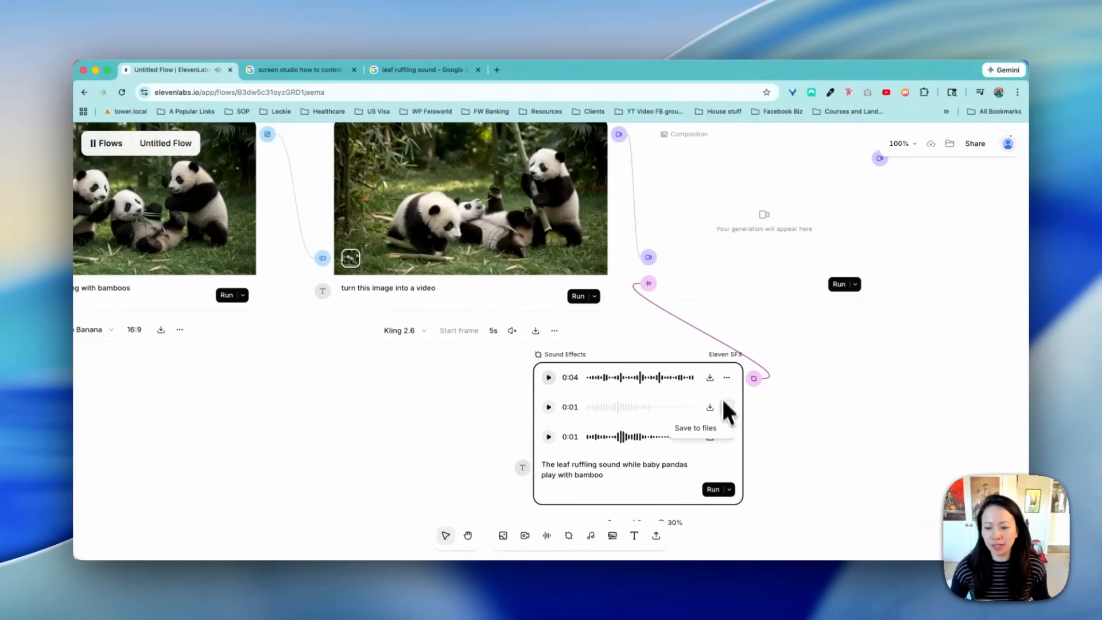
pyautogui.click(712, 428)
pyautogui.click(621, 402)
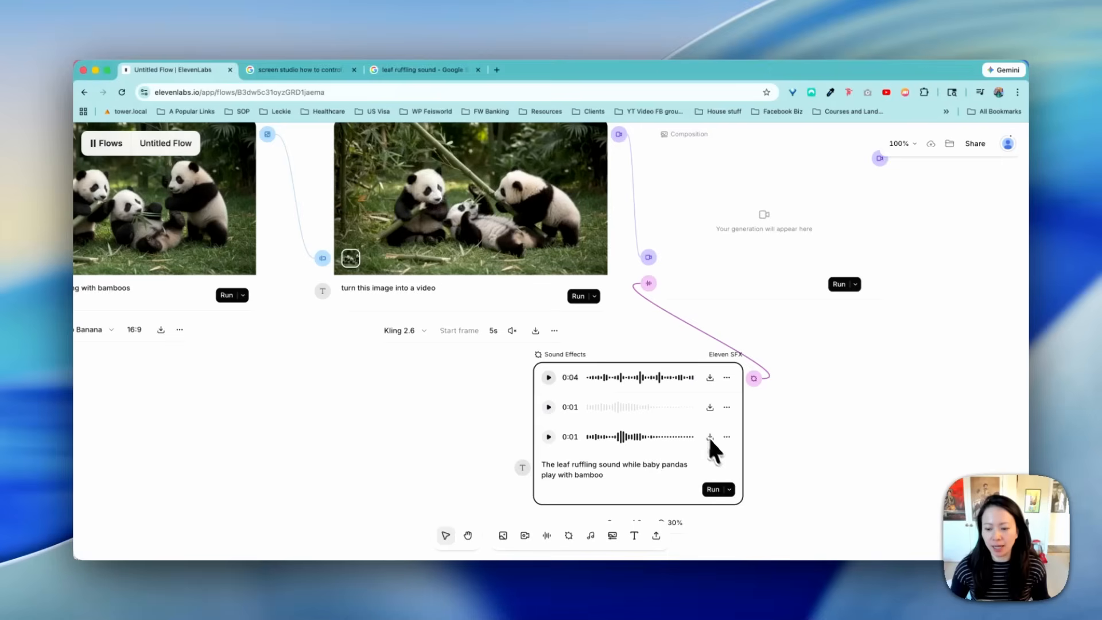
# - Generate another version of the leaf ruffling sound effect and return to the composition node
pyautogui.click(715, 490)
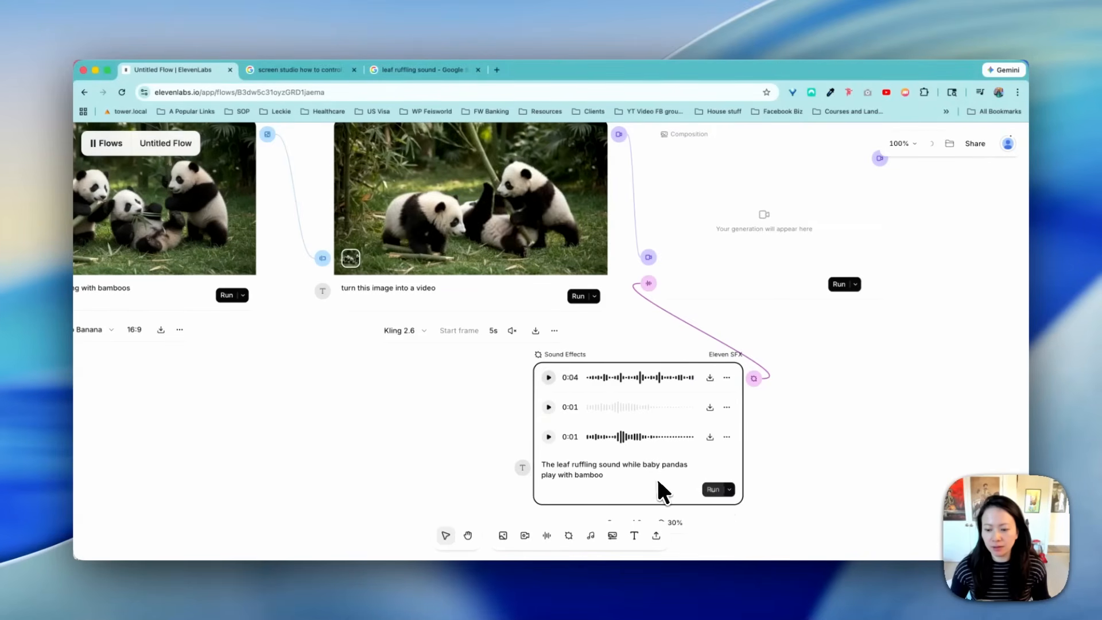
pyautogui.scroll(-3, 746, 401)
pyautogui.click(841, 328)
pyautogui.scroll(5, 855, 363)
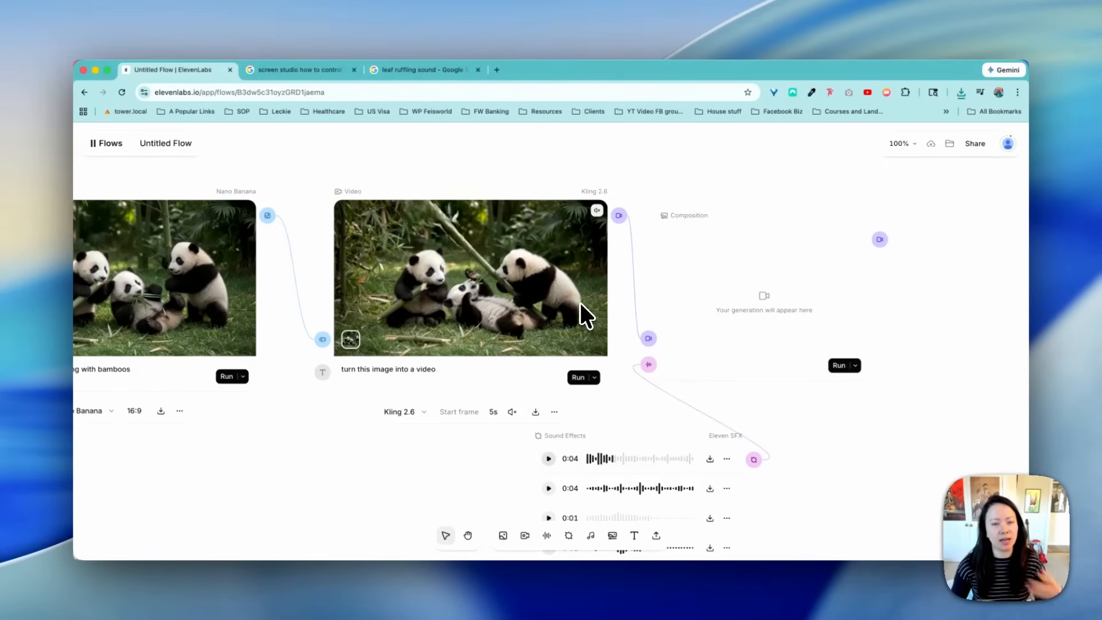
pyautogui.scroll(-5, 660, 344)
pyautogui.scroll(3, 762, 379)
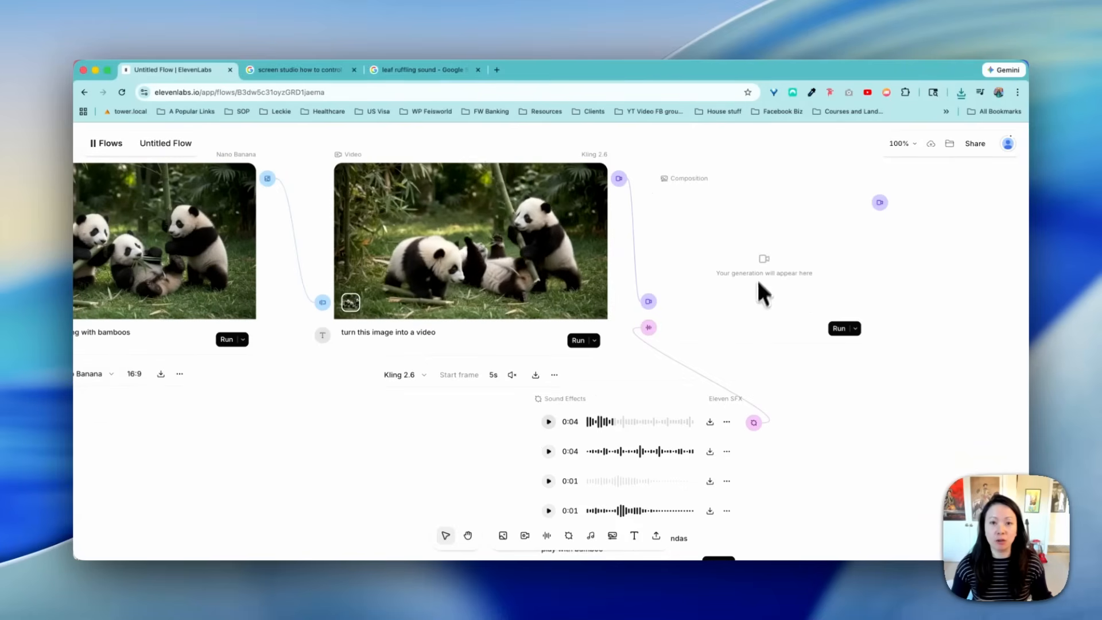
# - Move the Composition node further from the video, and add a new Video node and a Text to Speech node in the free canvas space
pyautogui.moveTo(767, 248); pyautogui.dragTo(797, 243)
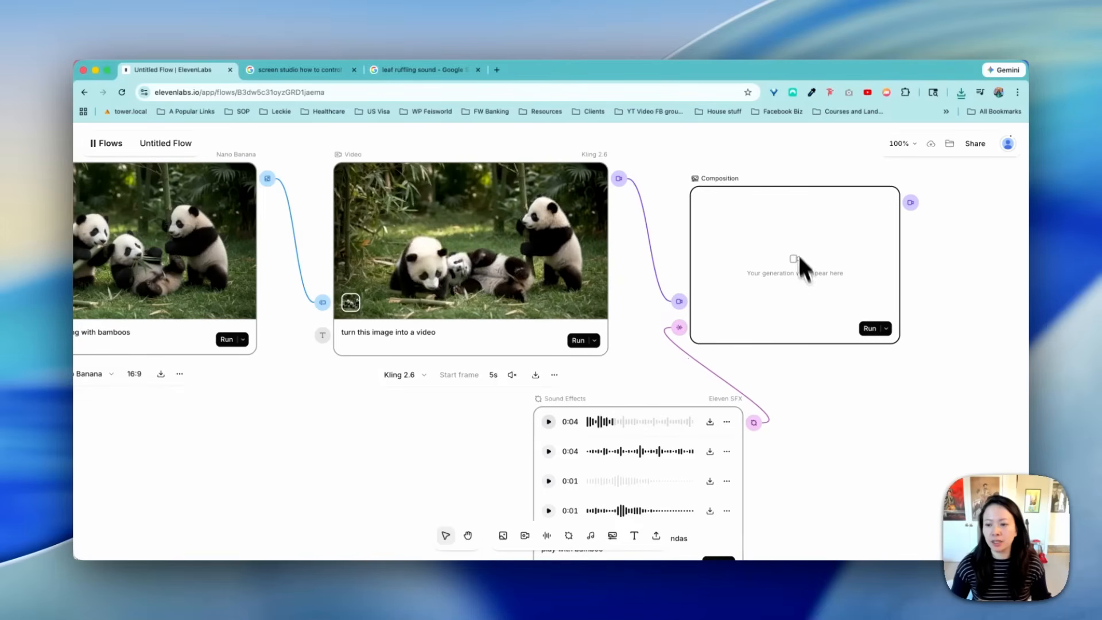
pyautogui.scroll(-4, 829, 376)
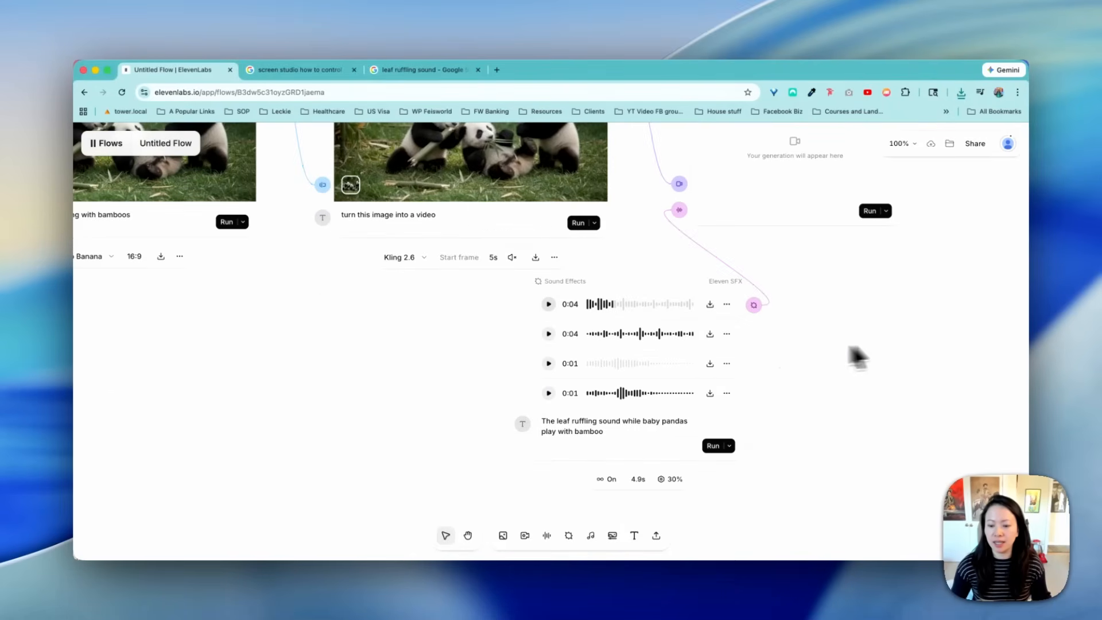
pyautogui.scroll(-3, 907, 362)
pyautogui.hscroll(5, 878, 368)
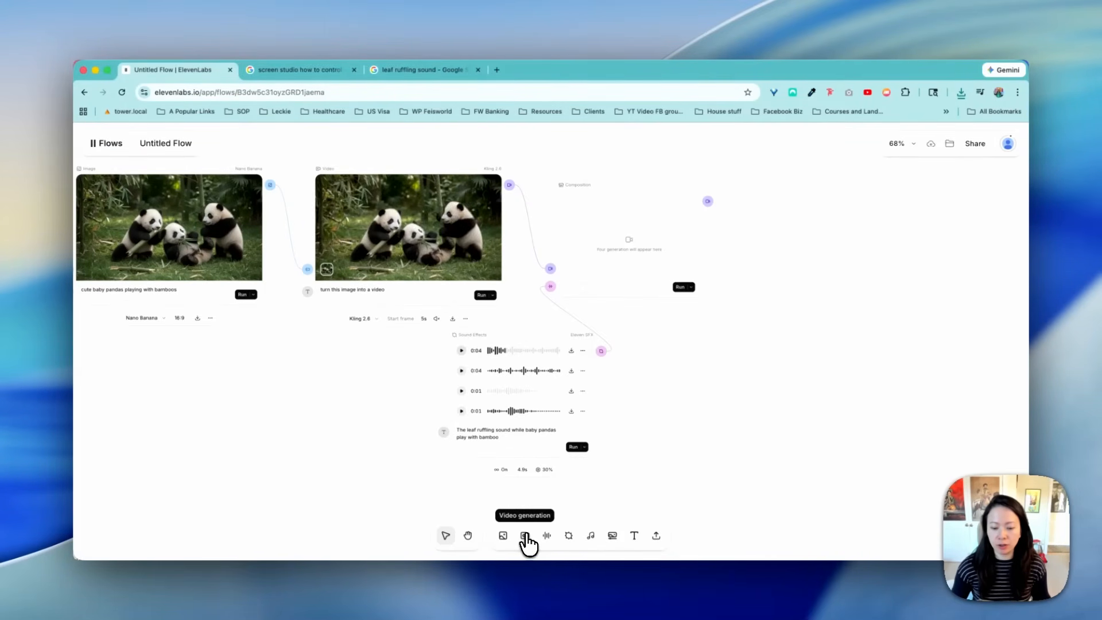
pyautogui.moveTo(526, 538); pyautogui.dragTo(772, 385)
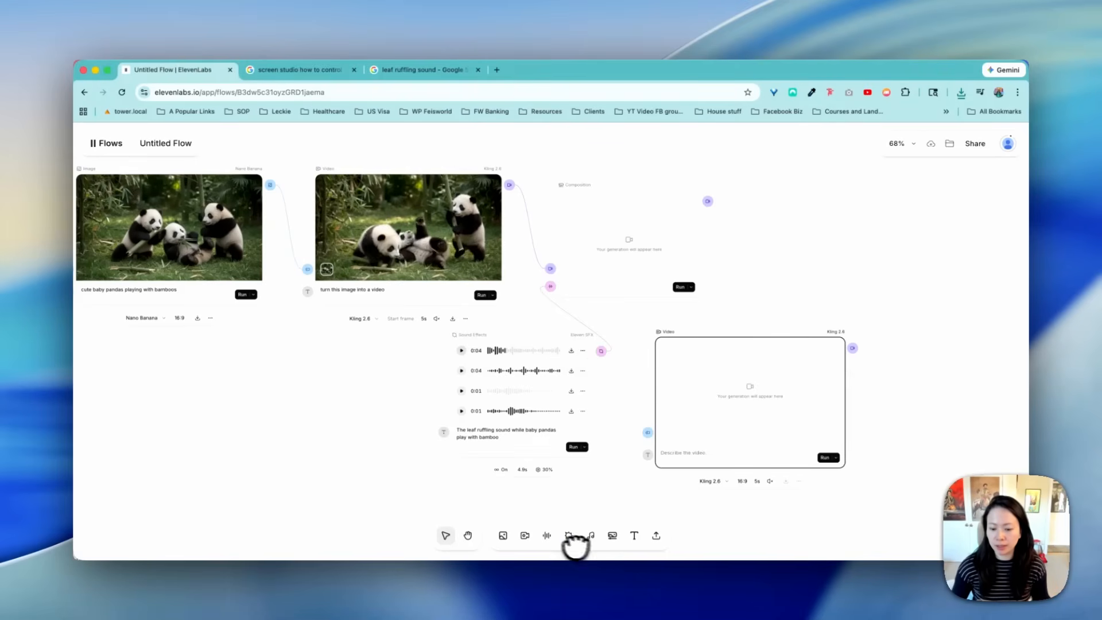
pyautogui.moveTo(570, 538); pyautogui.dragTo(830, 249)
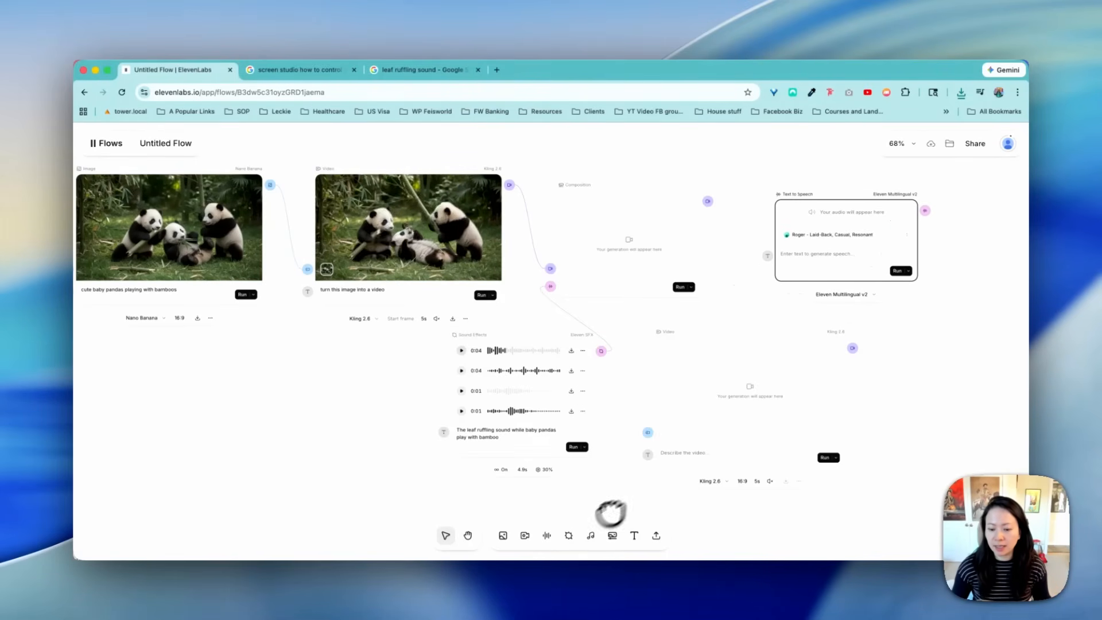
# - Add an empty Sound Effects node and an empty Music node below the image and video nodes
pyautogui.click(568, 535)
pyautogui.moveTo(634, 367); pyautogui.dragTo(334, 393)
pyautogui.click(546, 535)
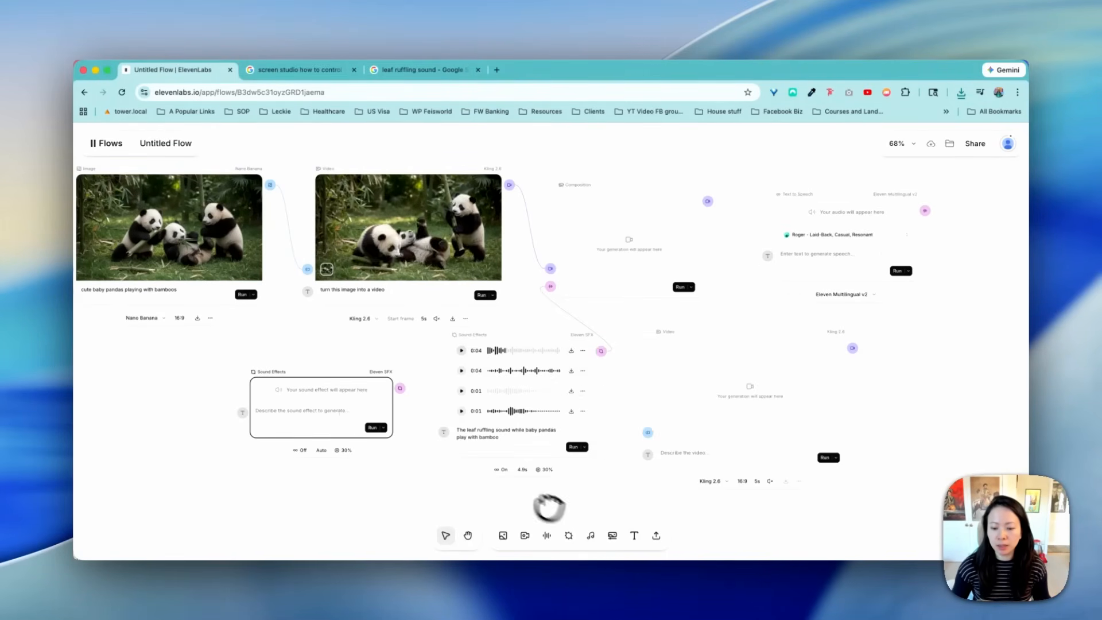
pyautogui.moveTo(622, 359); pyautogui.dragTo(217, 461)
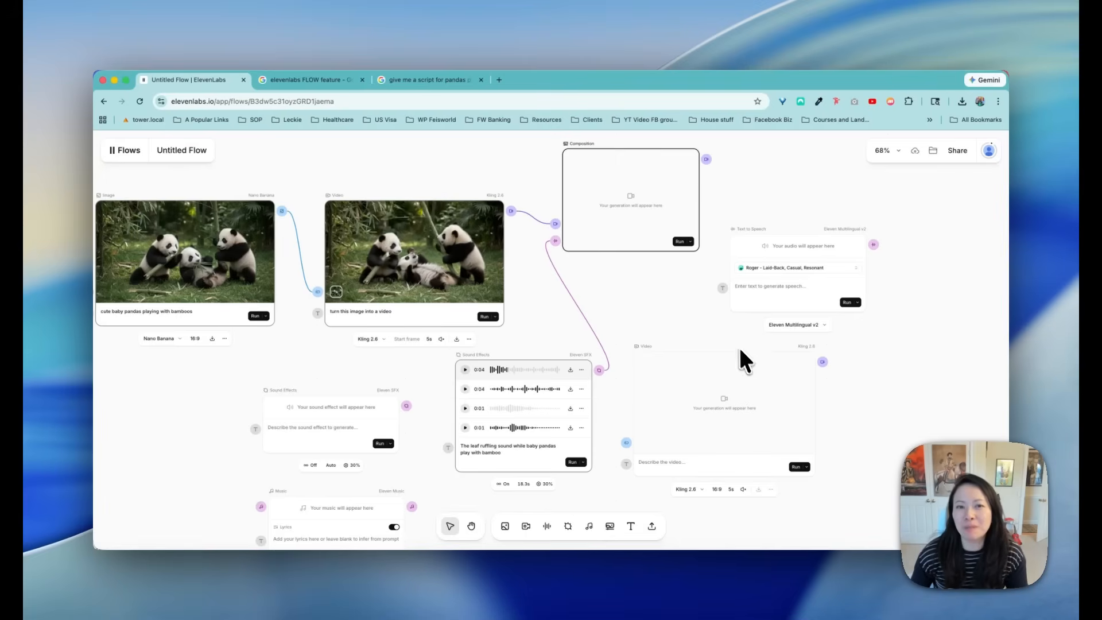
# - Delete the Composition node and move the Text to Speech node into its place beside the panda video
pyautogui.moveTo(627, 165); pyautogui.dragTo(631, 177)
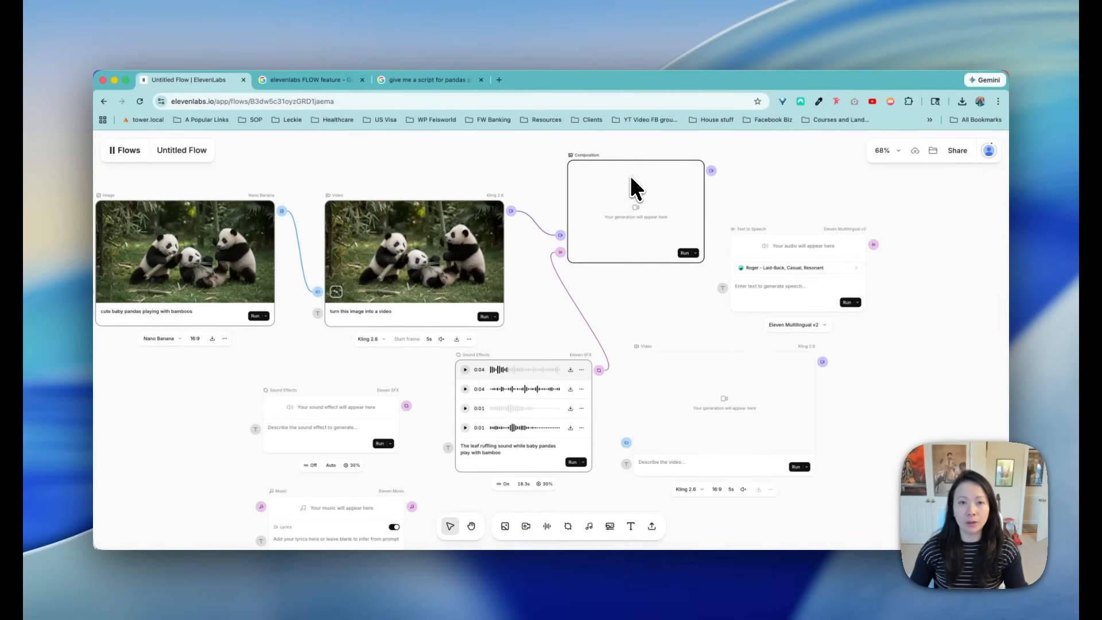
pyautogui.press('BackSpace')
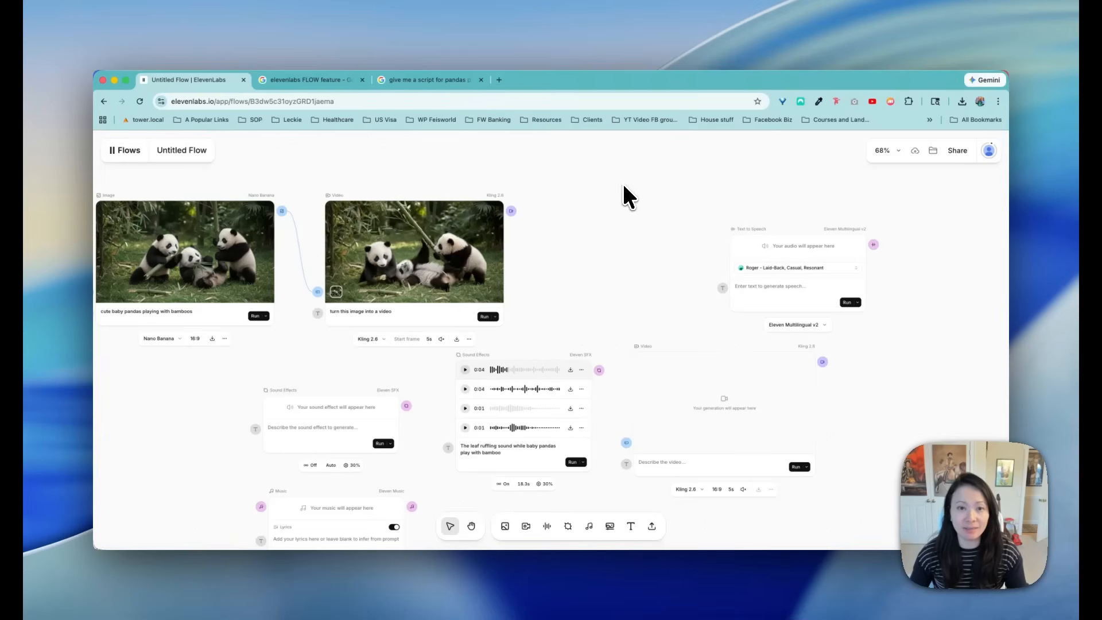
pyautogui.moveTo(756, 238); pyautogui.dragTo(578, 213)
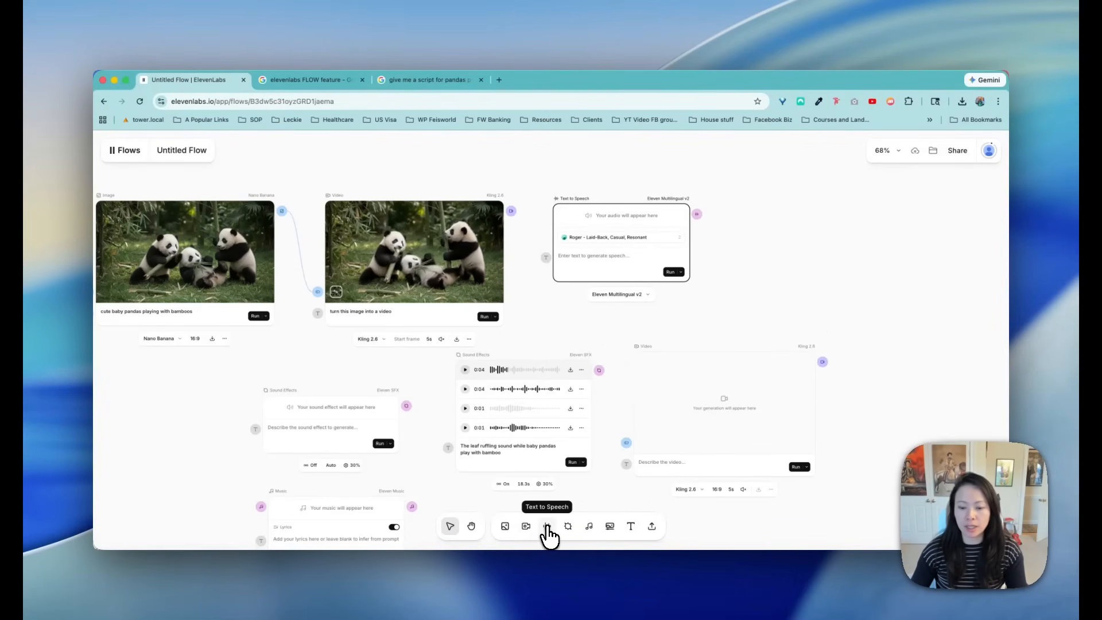
pyautogui.moveTo(547, 533); pyautogui.dragTo(842, 228)
pyautogui.press('BackSpace')
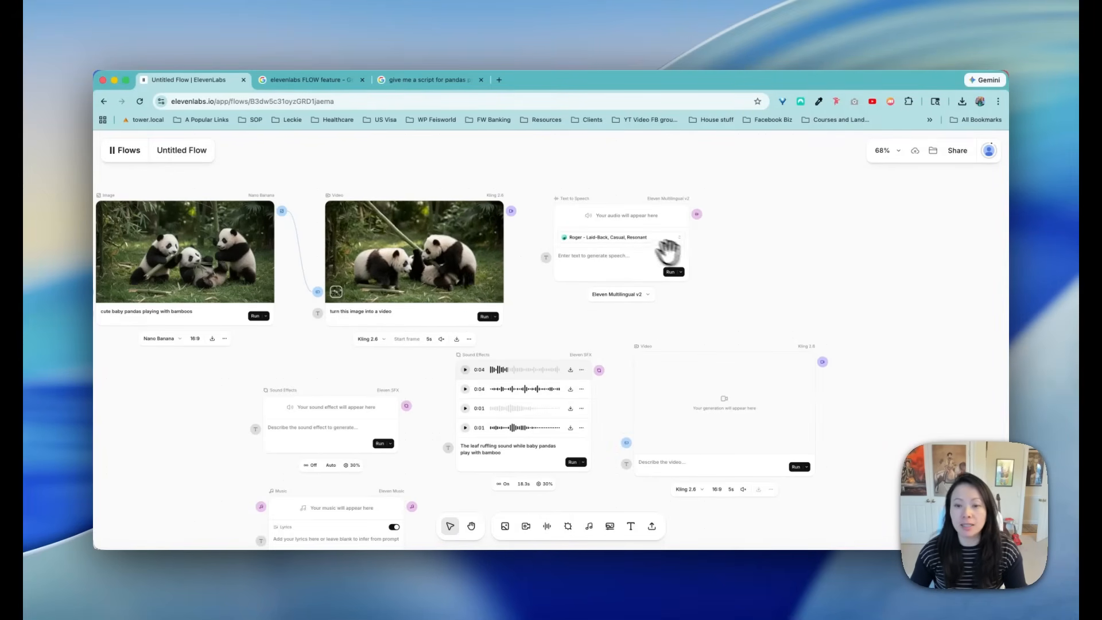
# - Paste the bamboo forest panda script into the Text to Speech node and look through it
pyautogui.click(642, 216)
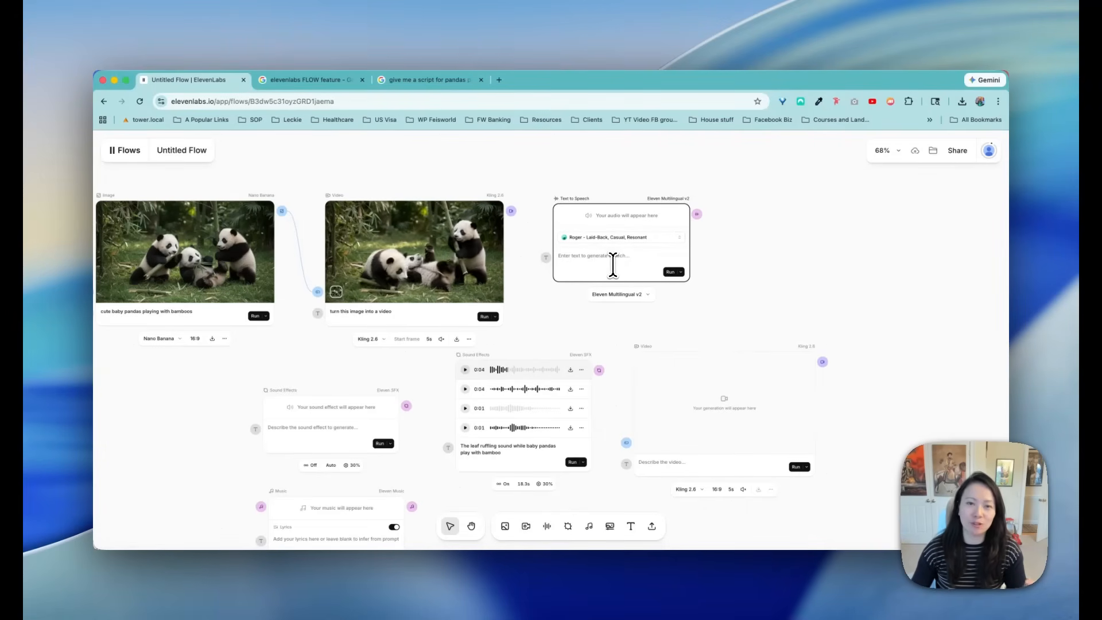
pyautogui.press('super+v')
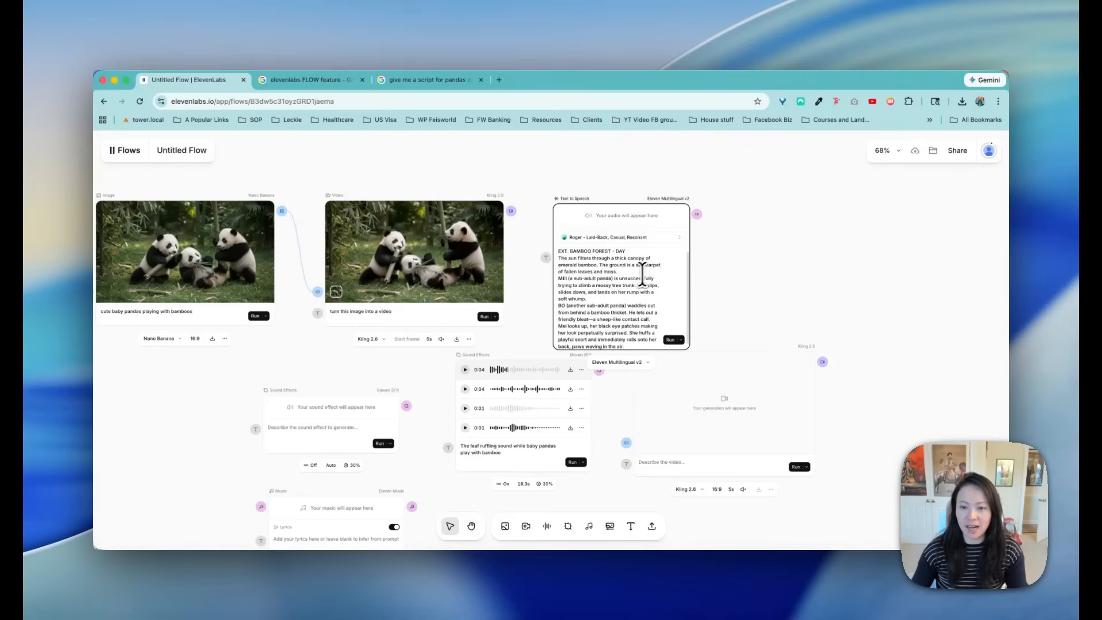
pyautogui.scroll(5, 630, 287)
pyautogui.scroll(-7, 669, 297)
# - Preview and choose the "Elise – Warm, Natural and Engaging" voice, and generate and play the narration
pyautogui.click(658, 192)
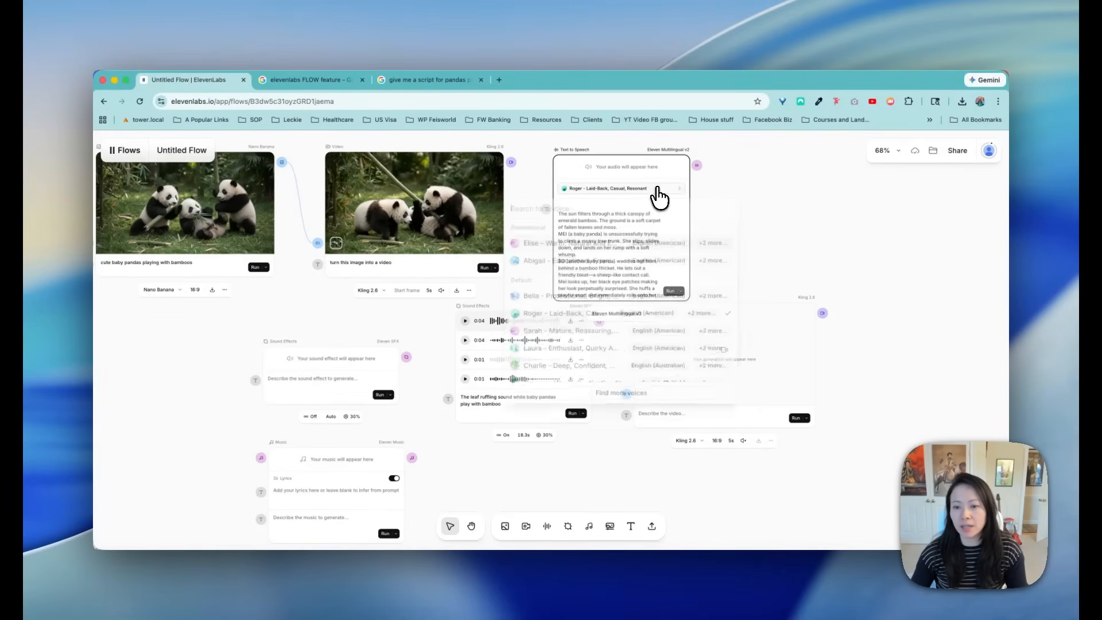
pyautogui.click(512, 244)
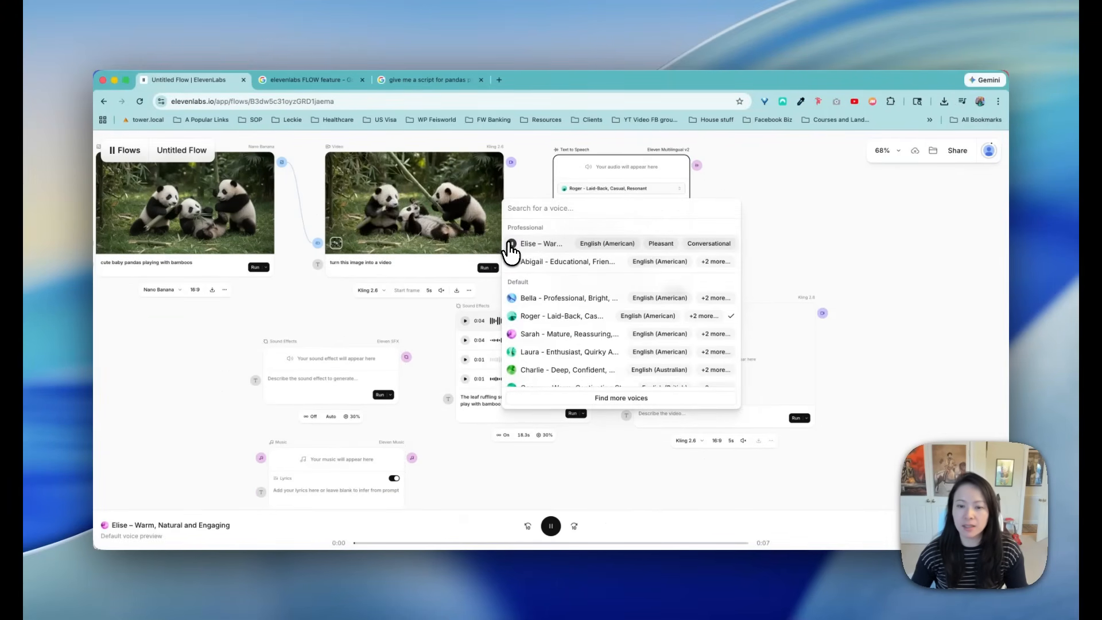
pyautogui.click(551, 243)
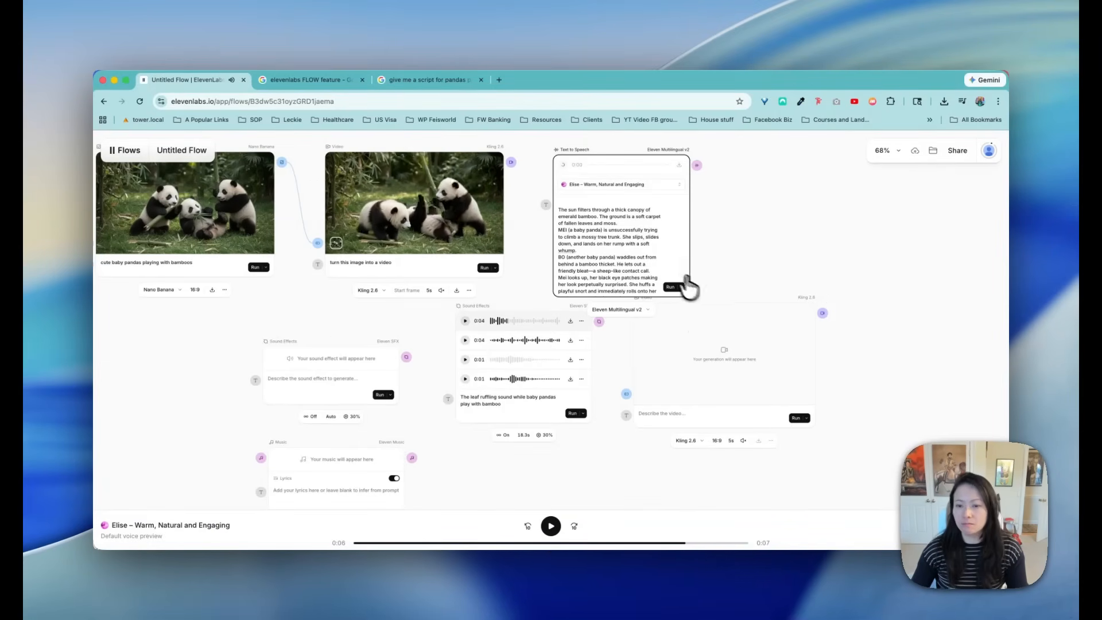
pyautogui.click(680, 287)
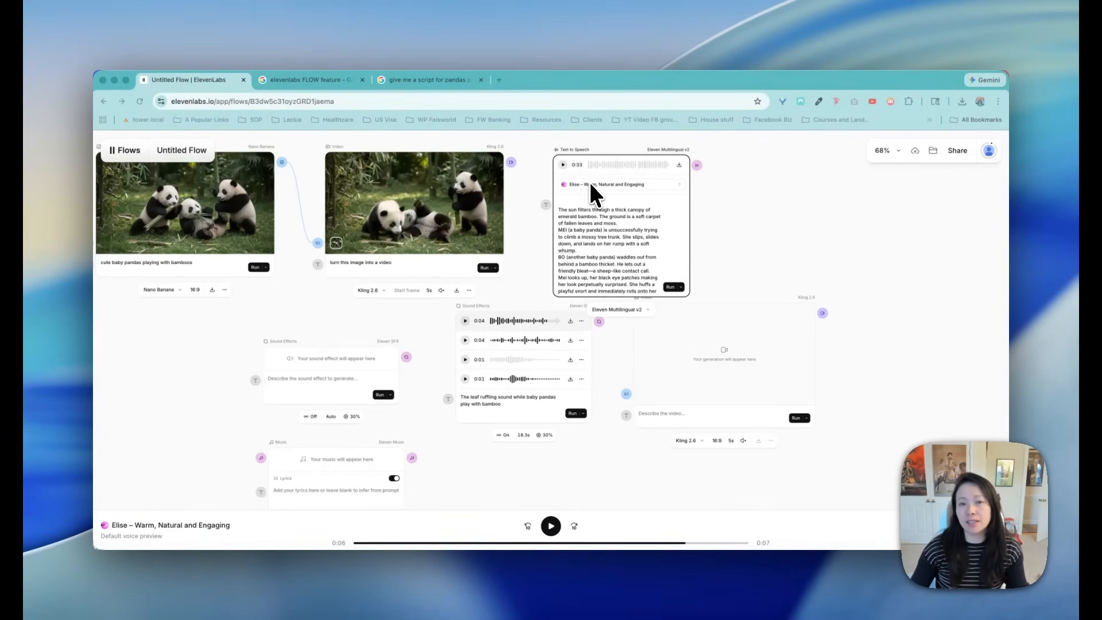
pyautogui.click(580, 215)
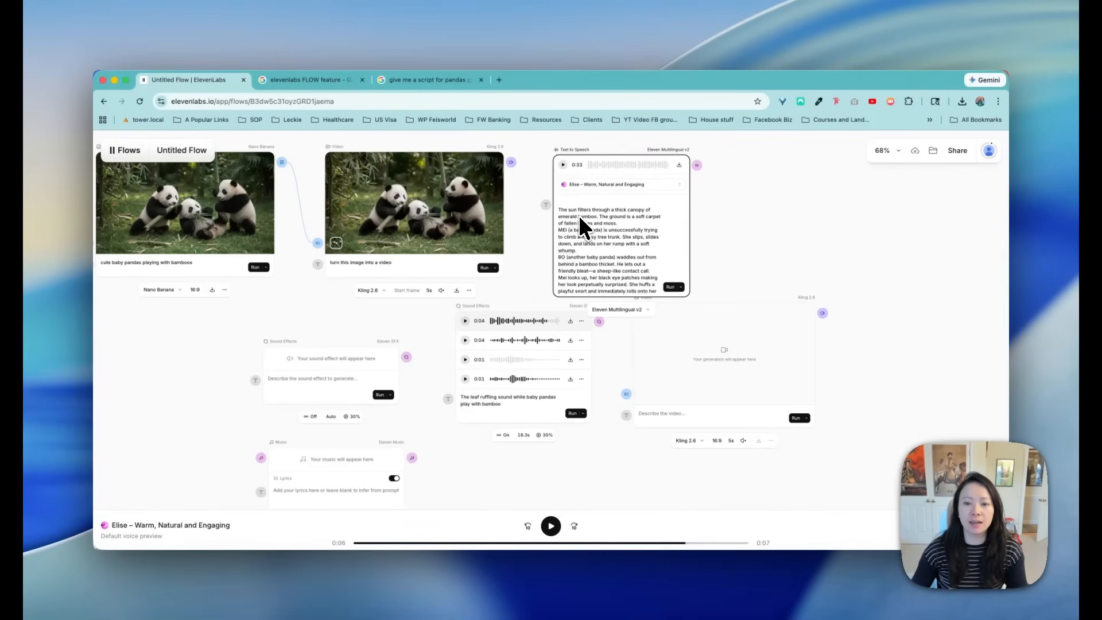
pyautogui.click(563, 165)
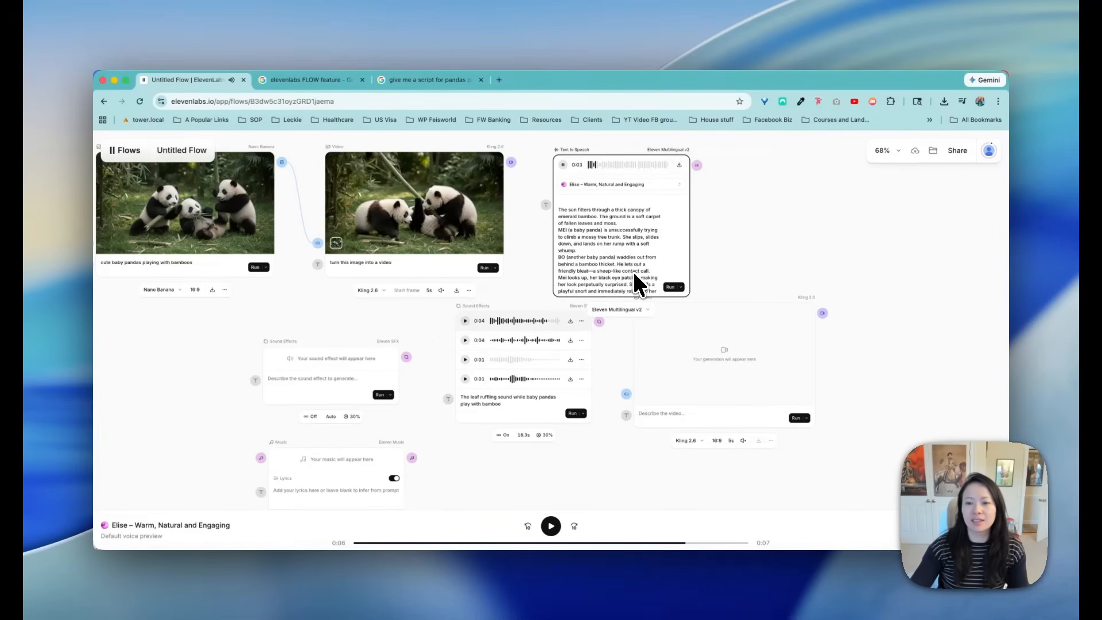
# - Cut the narration text after "fallen leaves and moss." and generate the shortened speech
pyautogui.moveTo(556, 223); pyautogui.dragTo(659, 297)
pyautogui.press('BackSpace')
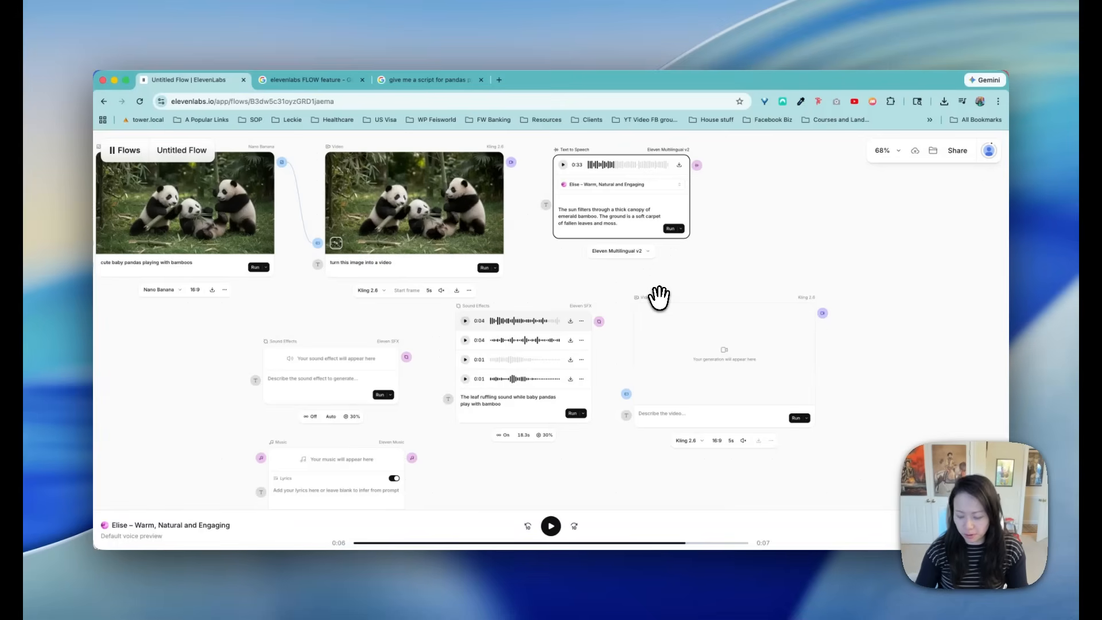
pyautogui.press('BackSpace')
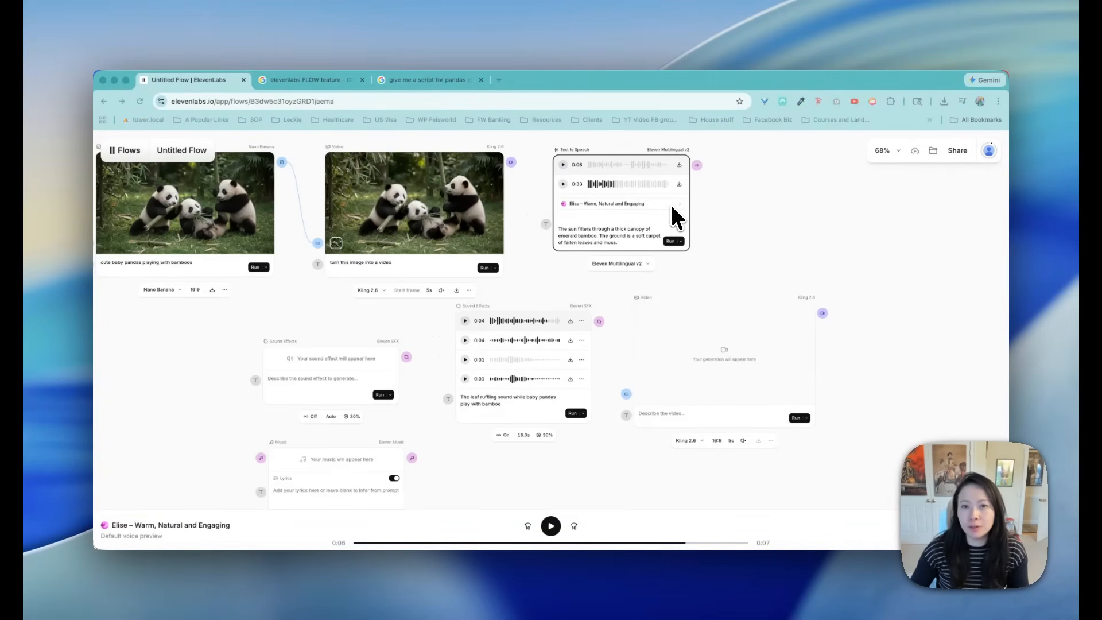
# - Play the shortened narration clip and download it
pyautogui.click(563, 164)
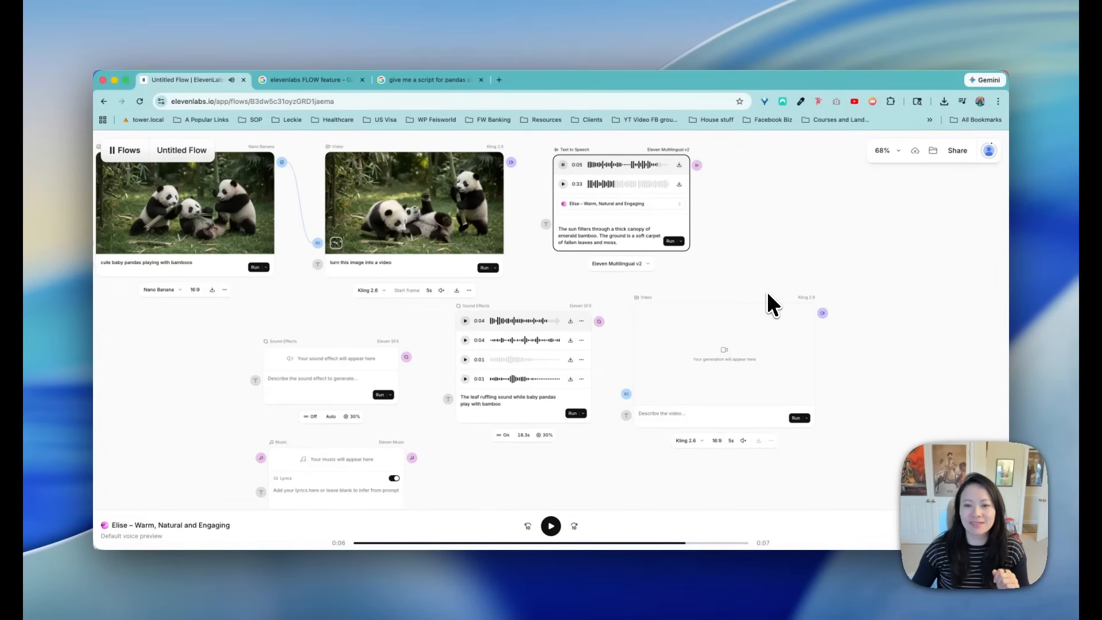
pyautogui.click(679, 166)
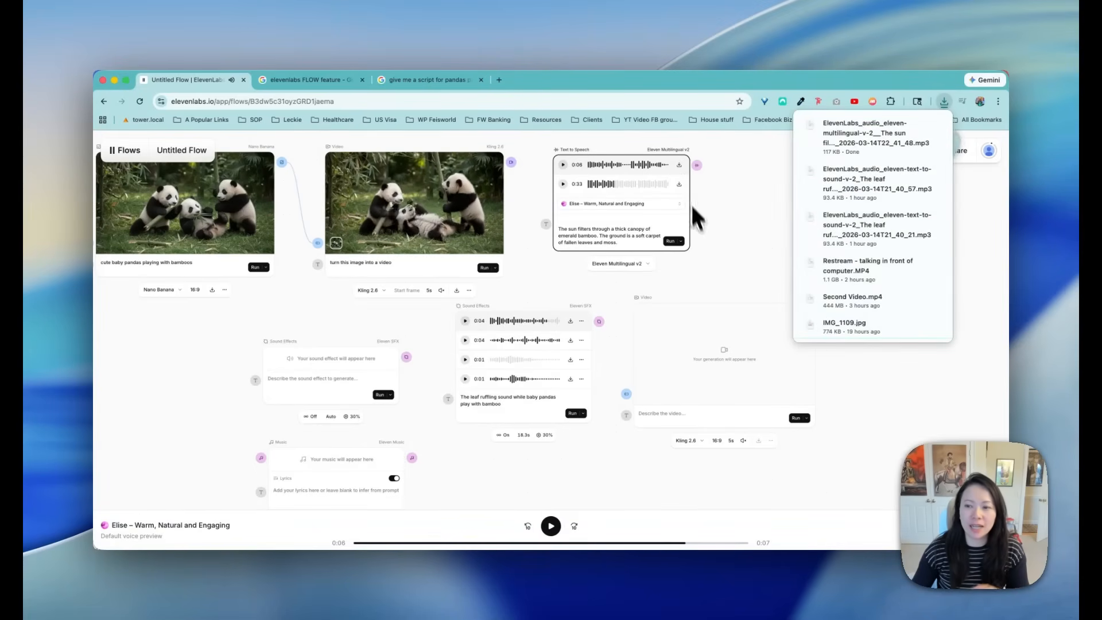
# - Add a Composition node to the panda video's output with the Mix with audio option and place it beside the video
pyautogui.click(511, 162)
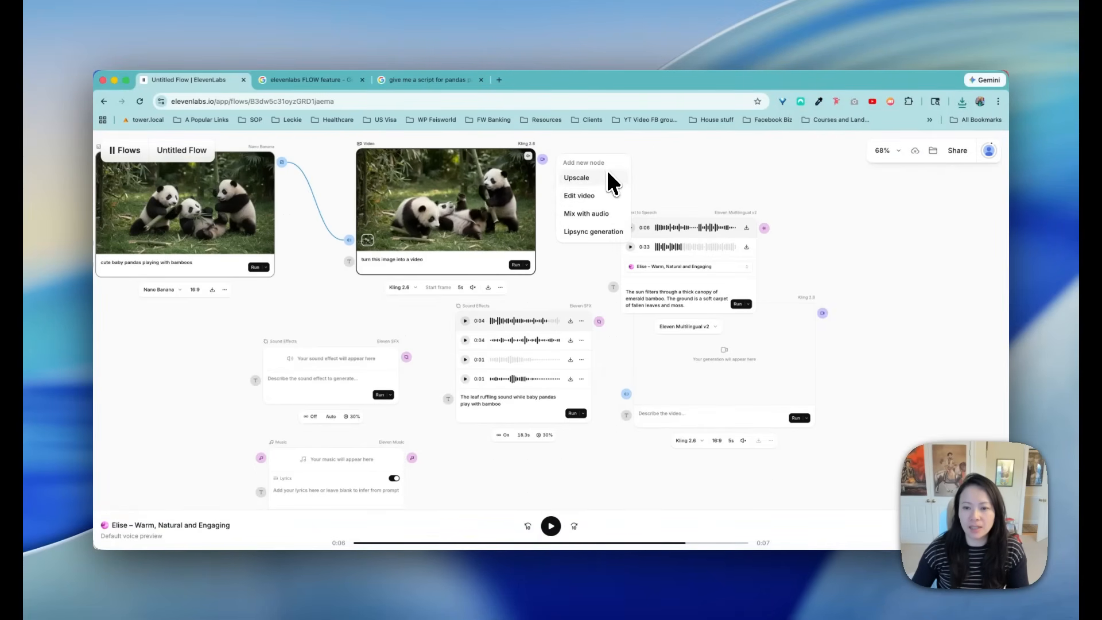
pyautogui.click(590, 214)
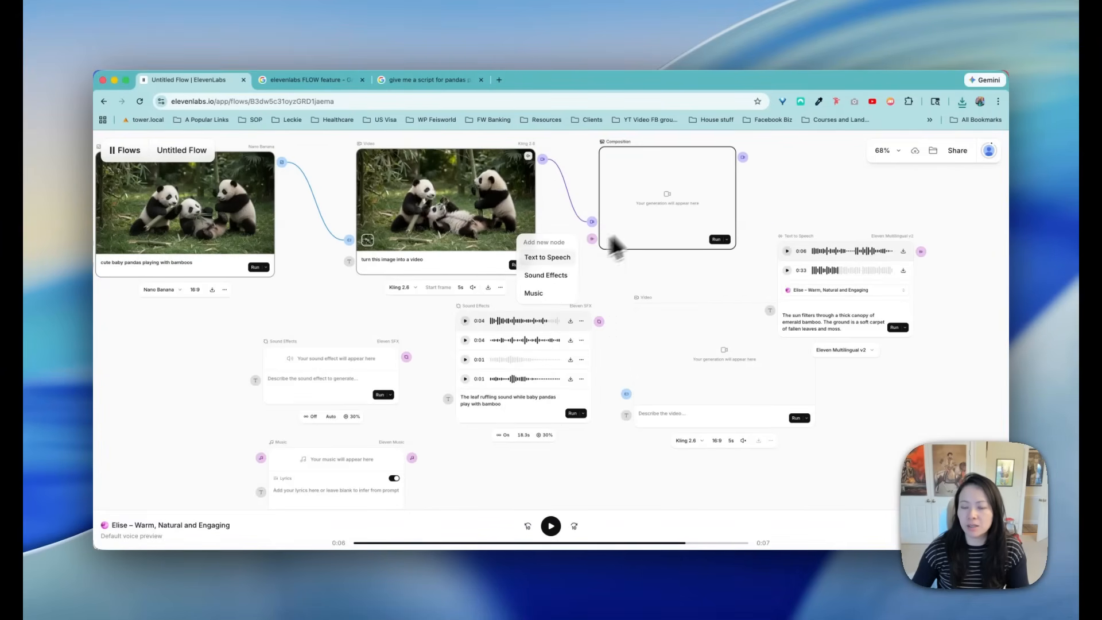
pyautogui.moveTo(663, 208); pyautogui.dragTo(667, 207)
pyautogui.click(597, 237)
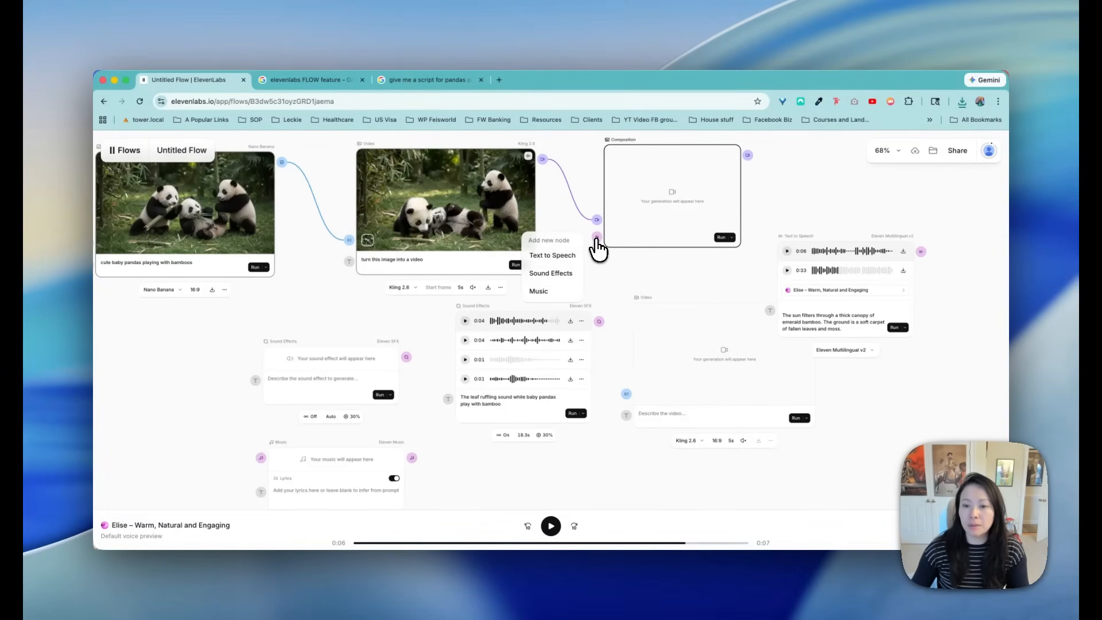
pyautogui.click(553, 254)
pyautogui.moveTo(471, 172); pyautogui.dragTo(720, 308)
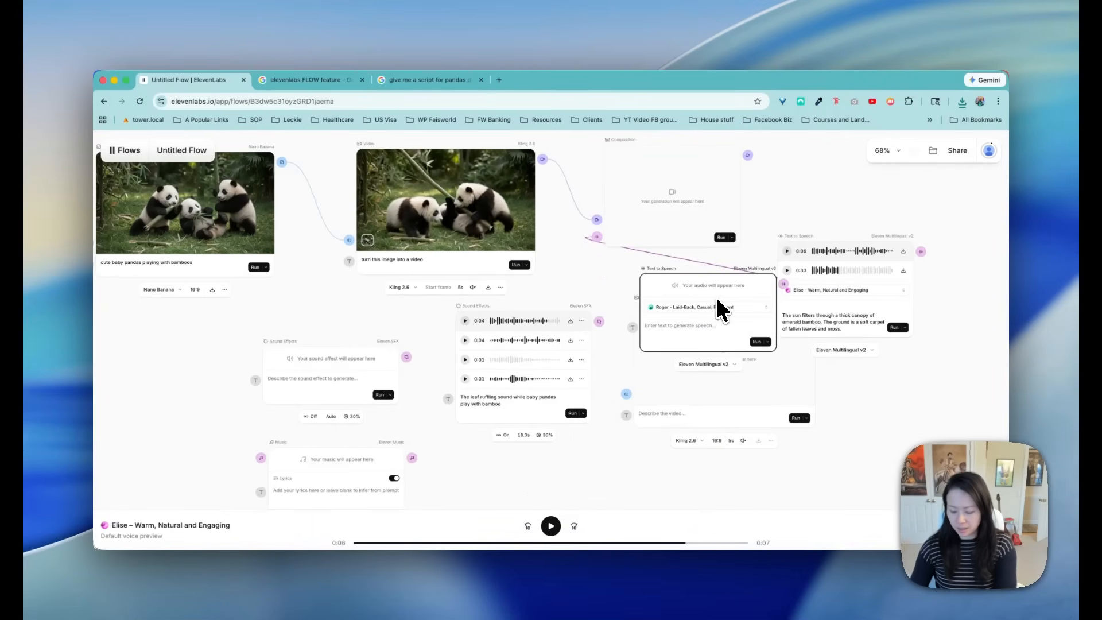
pyautogui.press('BackSpace')
# - Move the Composition node away from the video with the narration wired to its audio input, and shift the leaf ruffling Sound Effects node down
pyautogui.moveTo(747, 229); pyautogui.dragTo(865, 194)
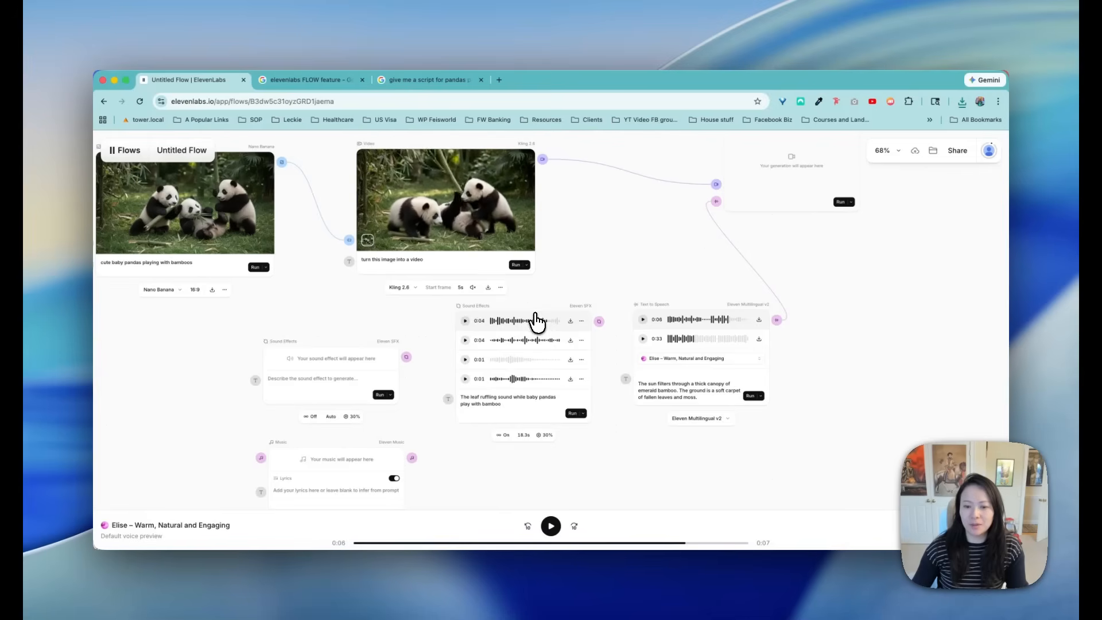
pyautogui.moveTo(540, 317); pyautogui.dragTo(543, 346)
# - Try to connect the leaf ruffling sound effect to the Composition's audio input too, and reposition the Text to Speech node
pyautogui.click(562, 213)
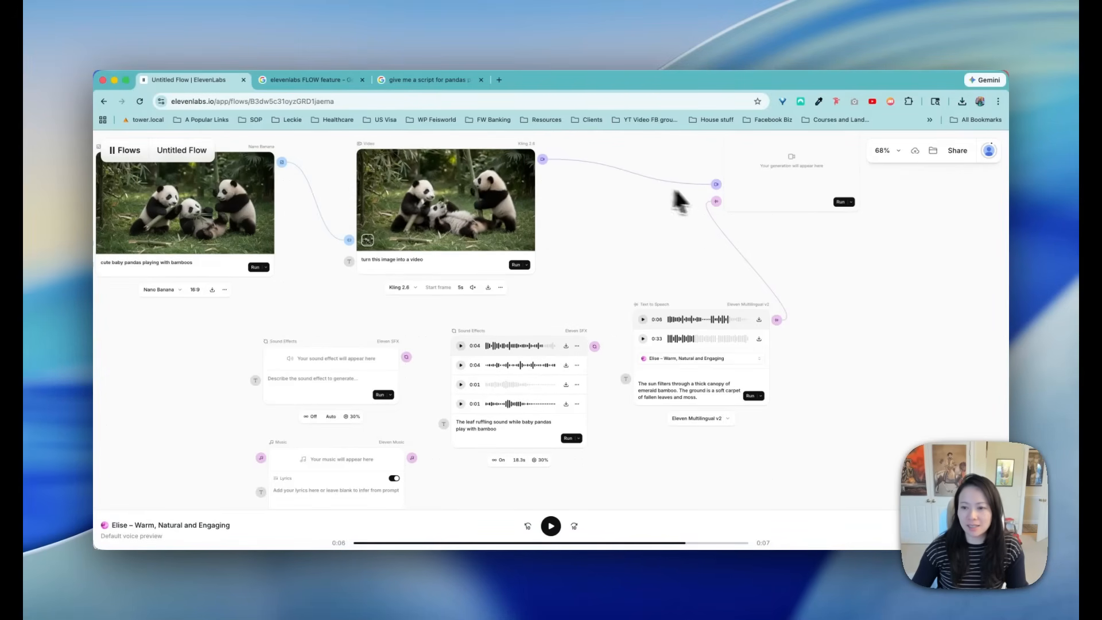
pyautogui.moveTo(561, 272); pyautogui.dragTo(594, 347)
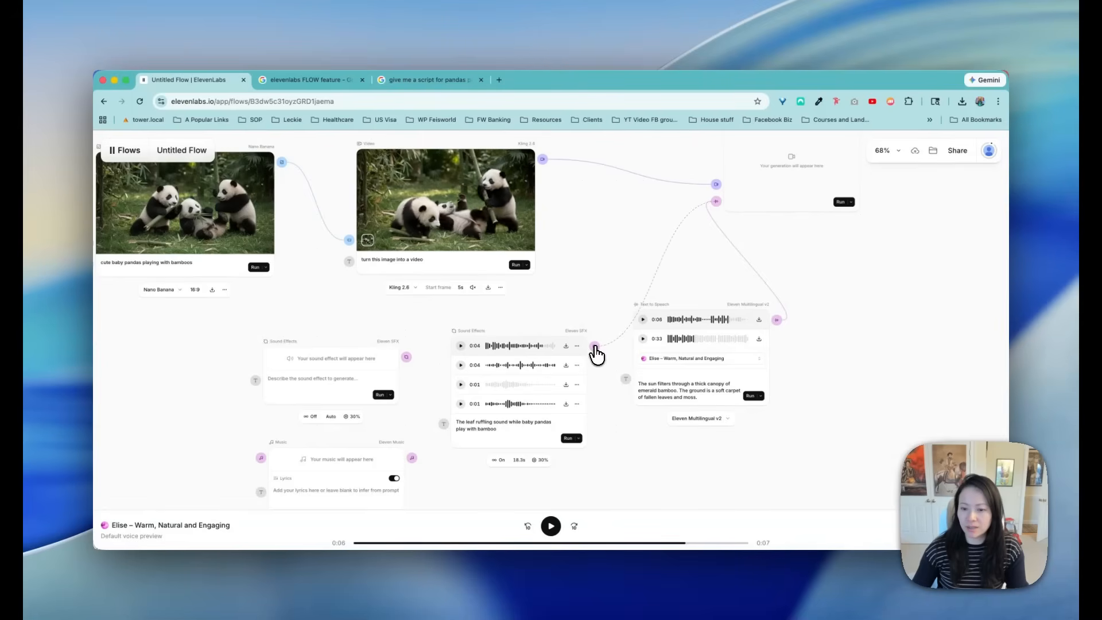
pyautogui.moveTo(700, 344); pyautogui.dragTo(782, 325)
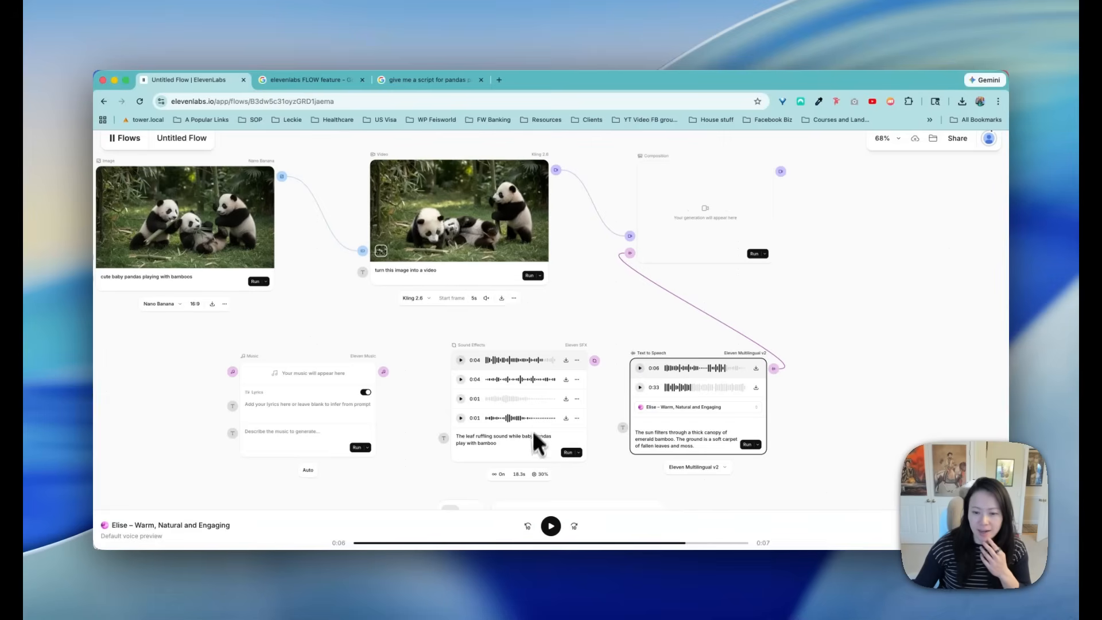
# - Add a second Composition node from the leaf ruffling sound effect's output and spread the two nodes apart
pyautogui.click(582, 333)
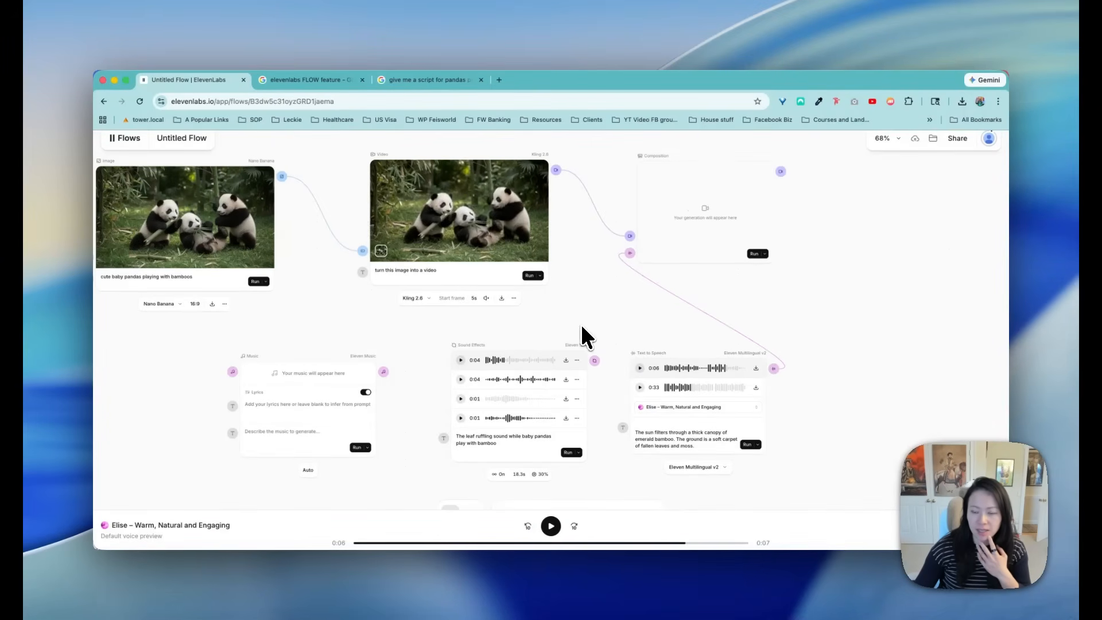
pyautogui.click(679, 360)
pyautogui.click(595, 360)
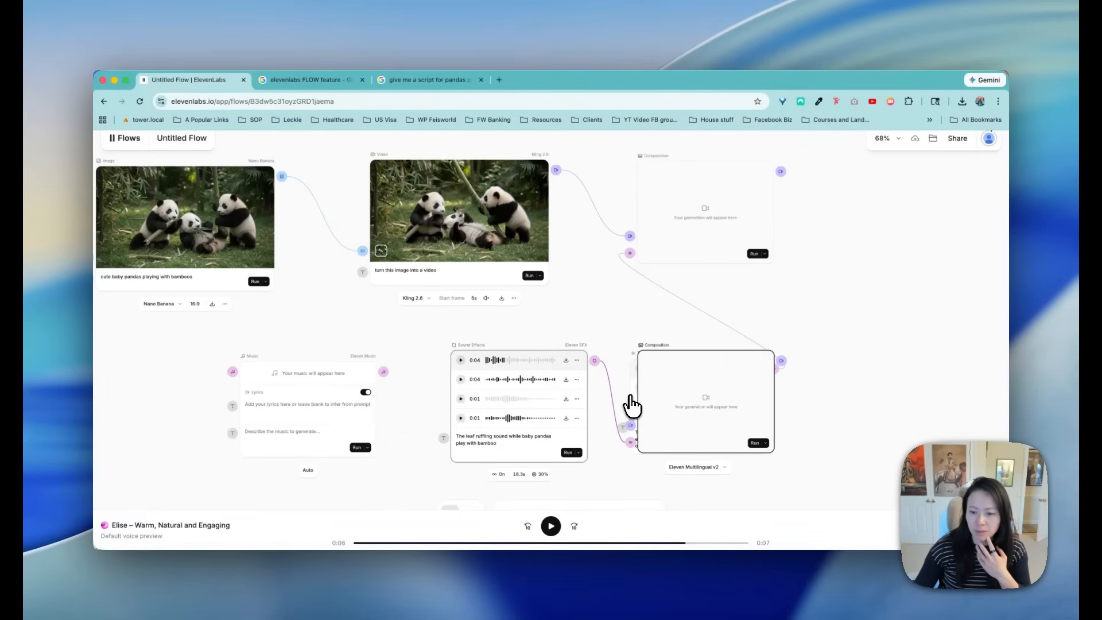
pyautogui.moveTo(664, 382); pyautogui.dragTo(637, 372)
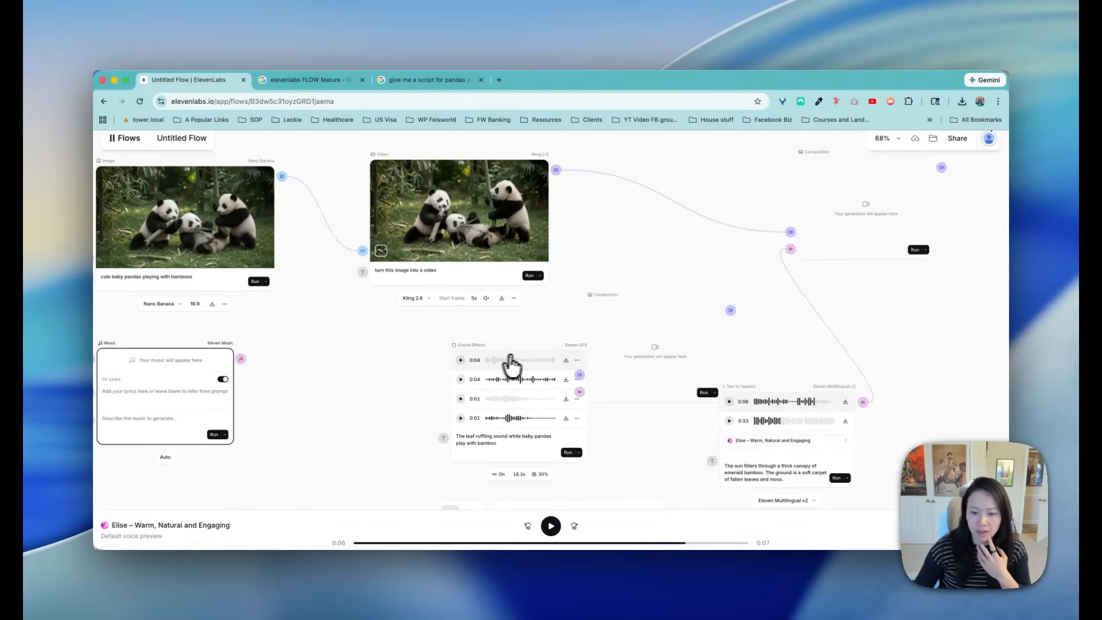
pyautogui.moveTo(506, 350); pyautogui.dragTo(374, 360)
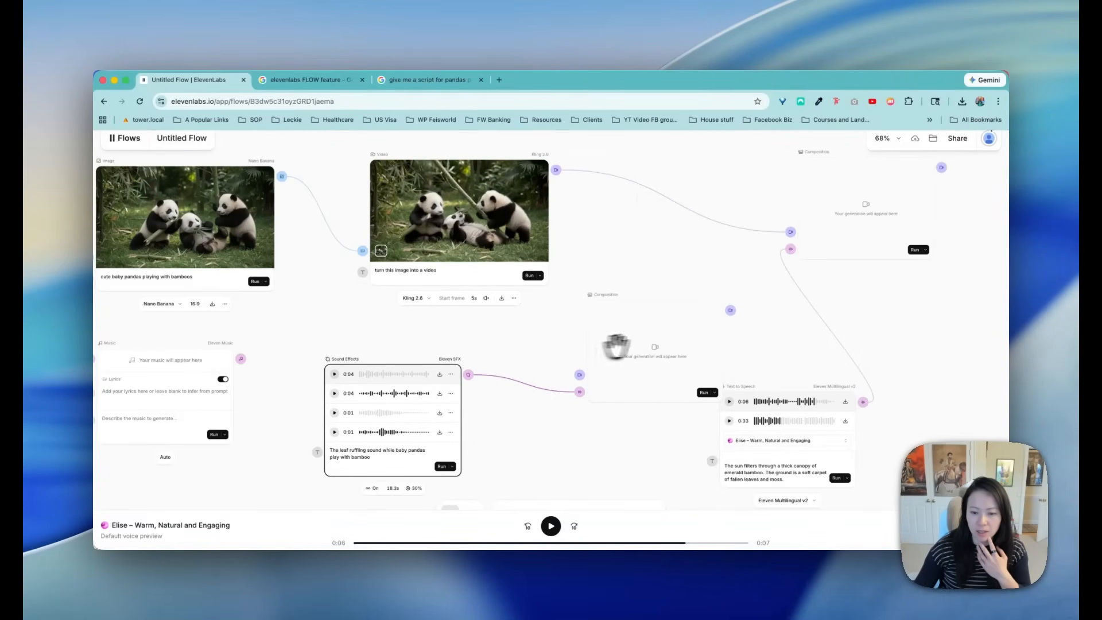
# - Wire the panda video into the leaf ruffling Composition's video input, reposition both Compositions, and run the narration one
pyautogui.moveTo(642, 346); pyautogui.dragTo(612, 367)
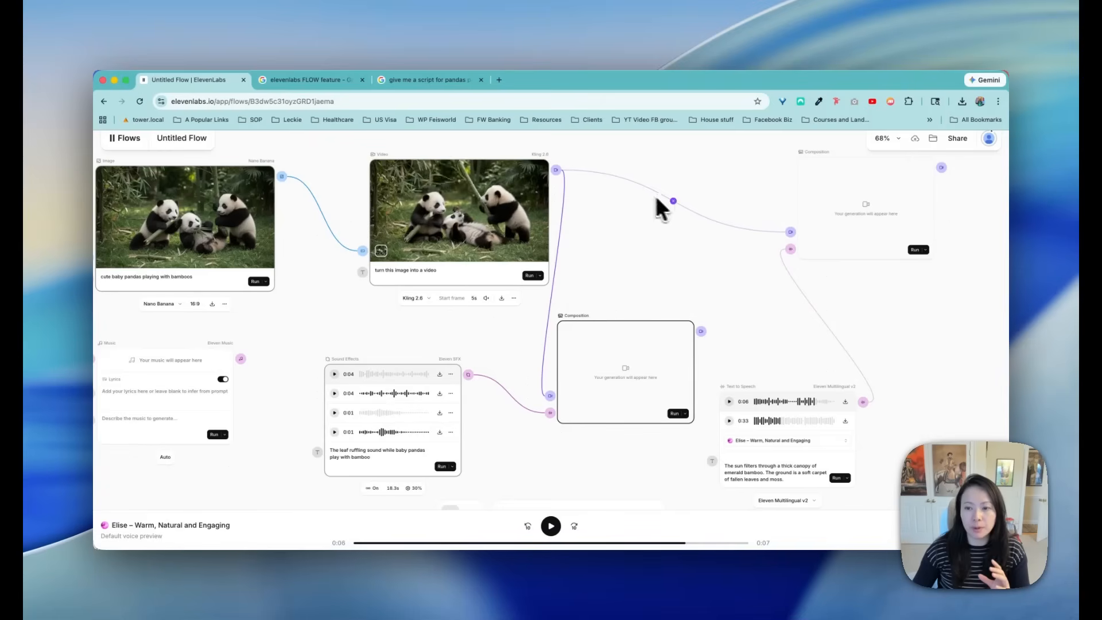
pyautogui.moveTo(811, 214); pyautogui.dragTo(781, 212)
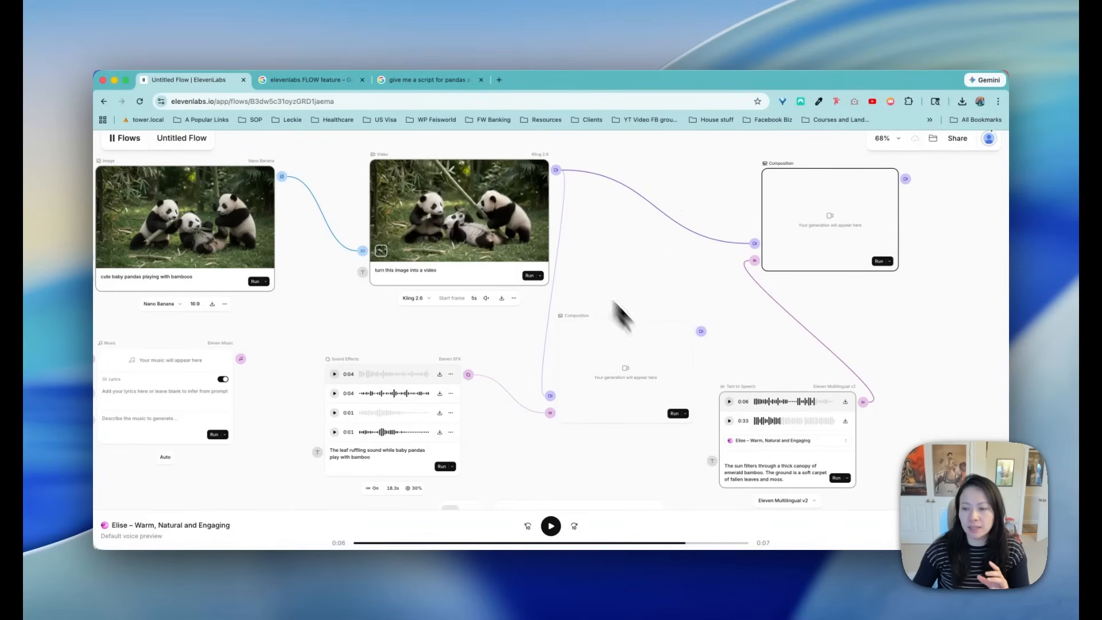
pyautogui.click(878, 262)
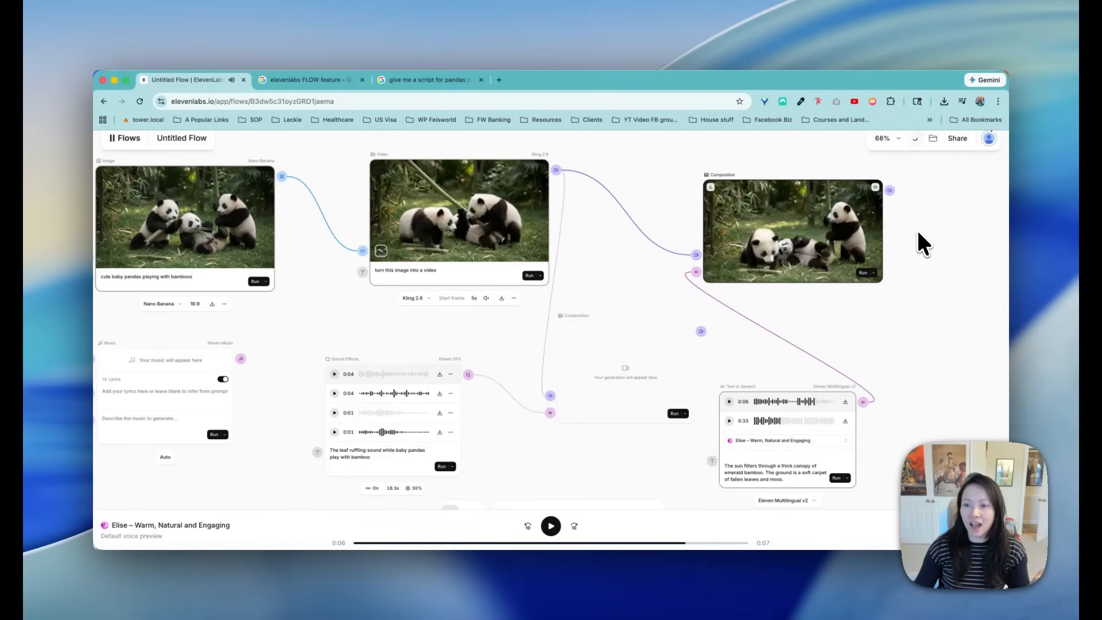
# - Run the leaf ruffling Composition and turn on its sound to hear the effect with the panda video
pyautogui.moveTo(596, 357); pyautogui.dragTo(588, 366)
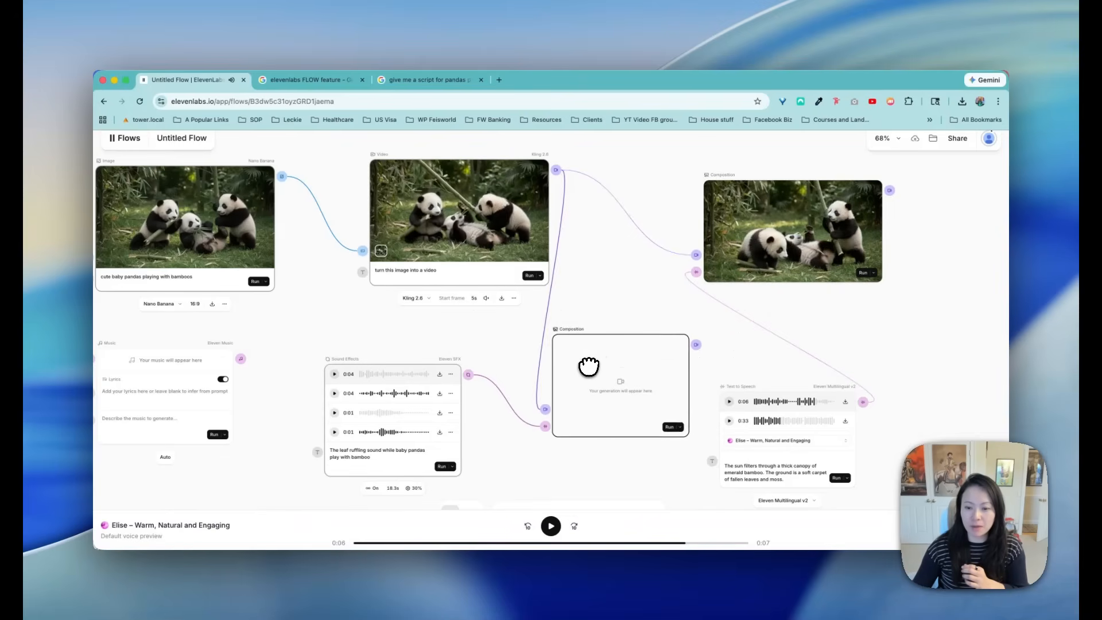
pyautogui.click(665, 423)
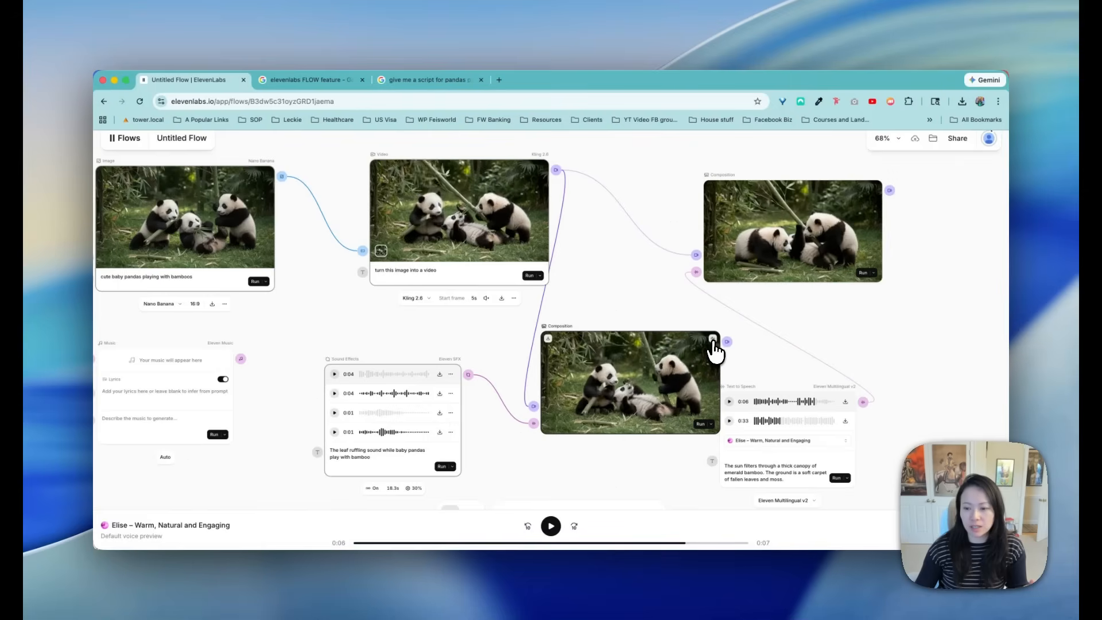
pyautogui.click(685, 378)
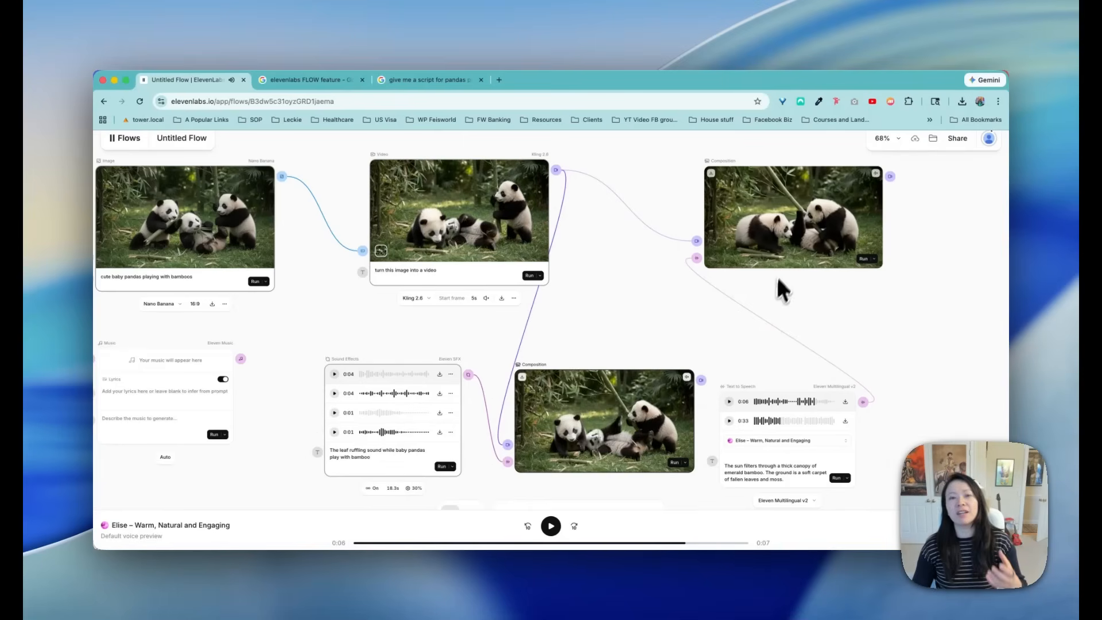
# - Rearrange the two Compositions and move the Text to Speech node up beneath the narration Composition
pyautogui.moveTo(745, 243); pyautogui.dragTo(772, 238)
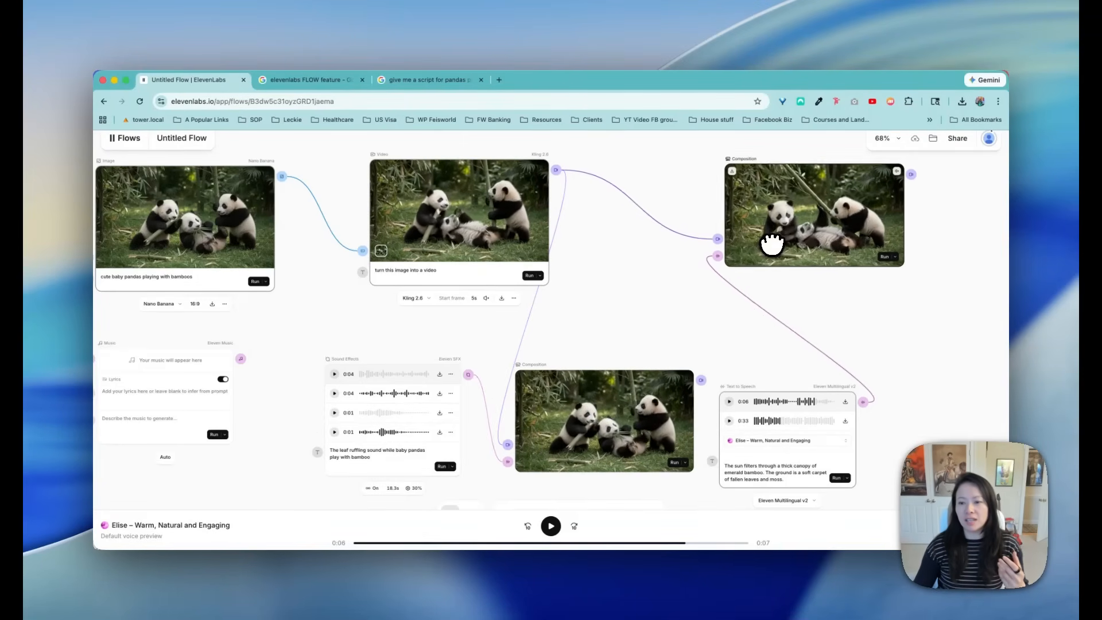
pyautogui.moveTo(607, 401); pyautogui.dragTo(594, 381)
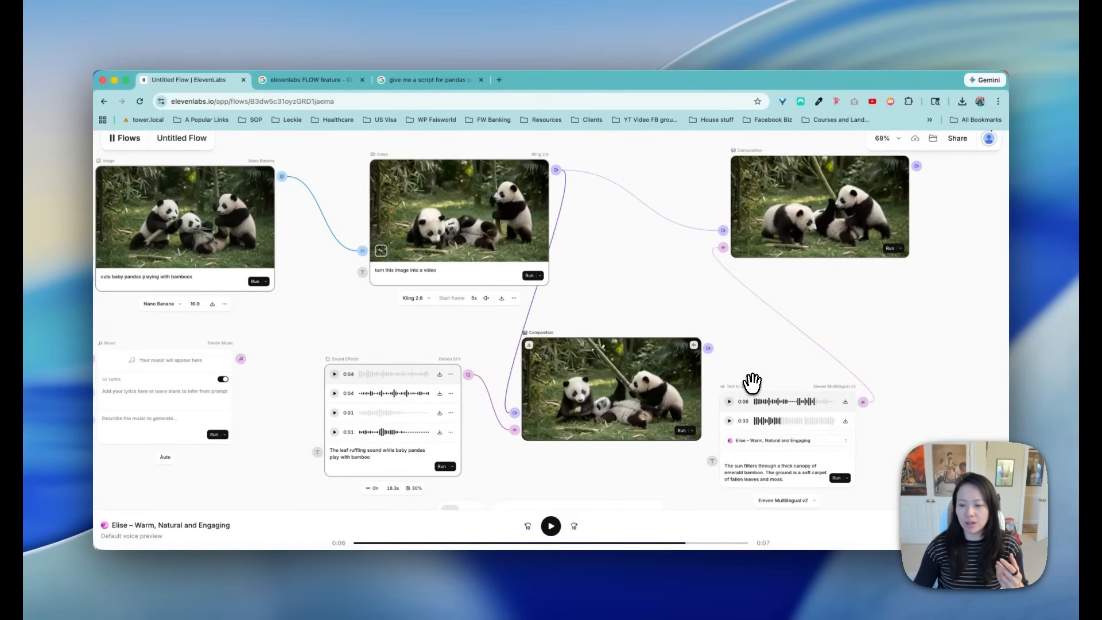
pyautogui.moveTo(761, 395); pyautogui.dragTo(795, 409)
pyautogui.moveTo(639, 374); pyautogui.dragTo(694, 364)
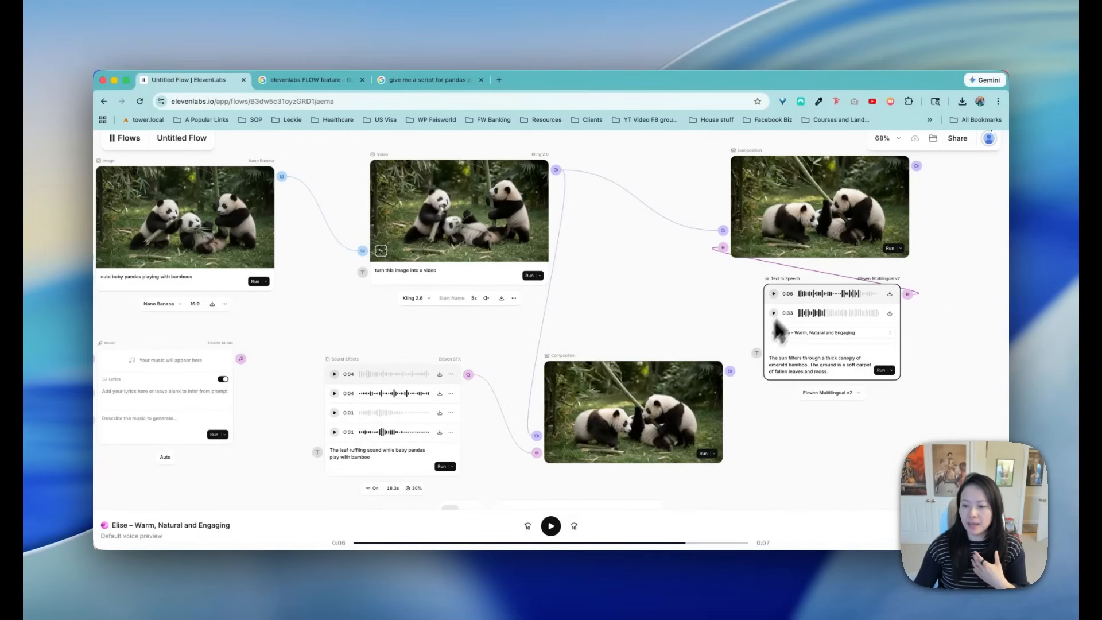
# - Add a third Composition from the leaf ruffling Composition's output with Mix with audio and place it below the Text to Speech node
pyautogui.click(730, 372)
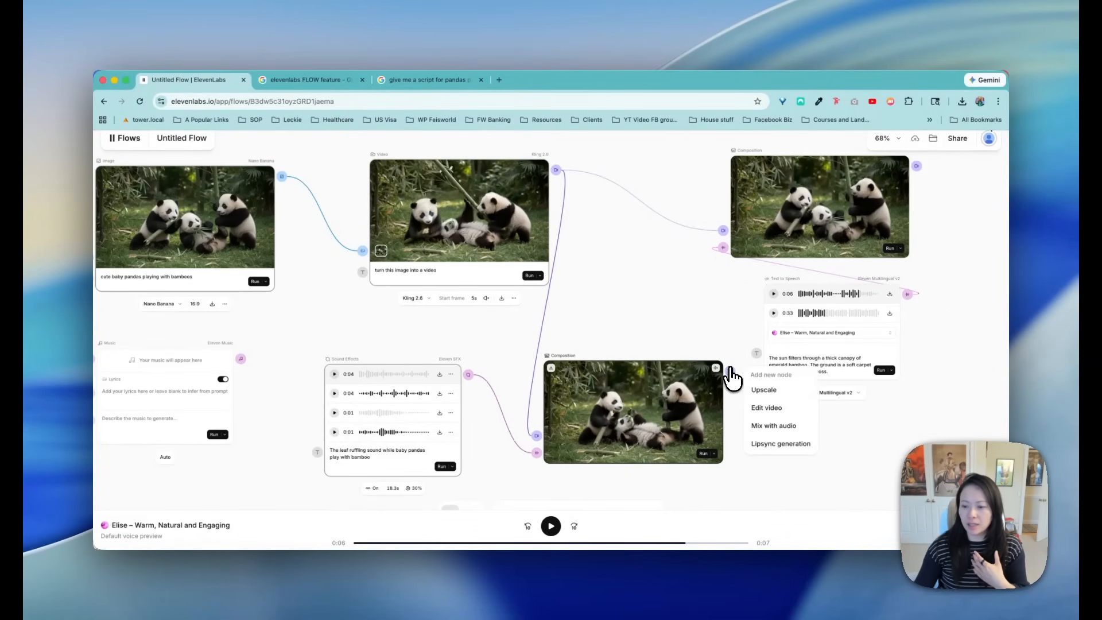
pyautogui.click(786, 429)
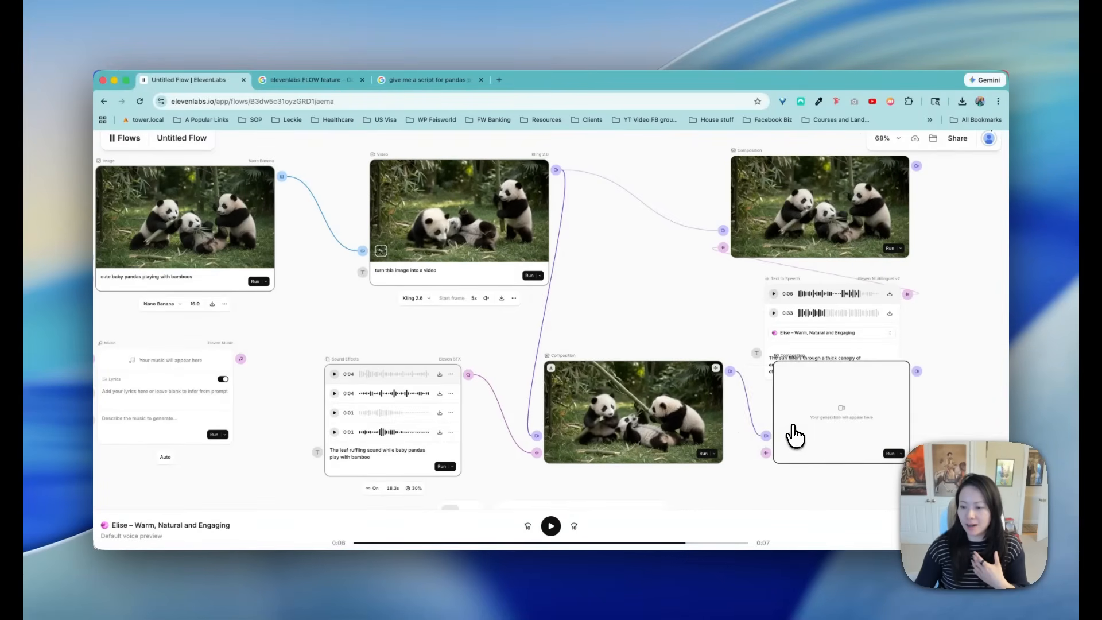
pyautogui.moveTo(792, 402); pyautogui.dragTo(793, 454)
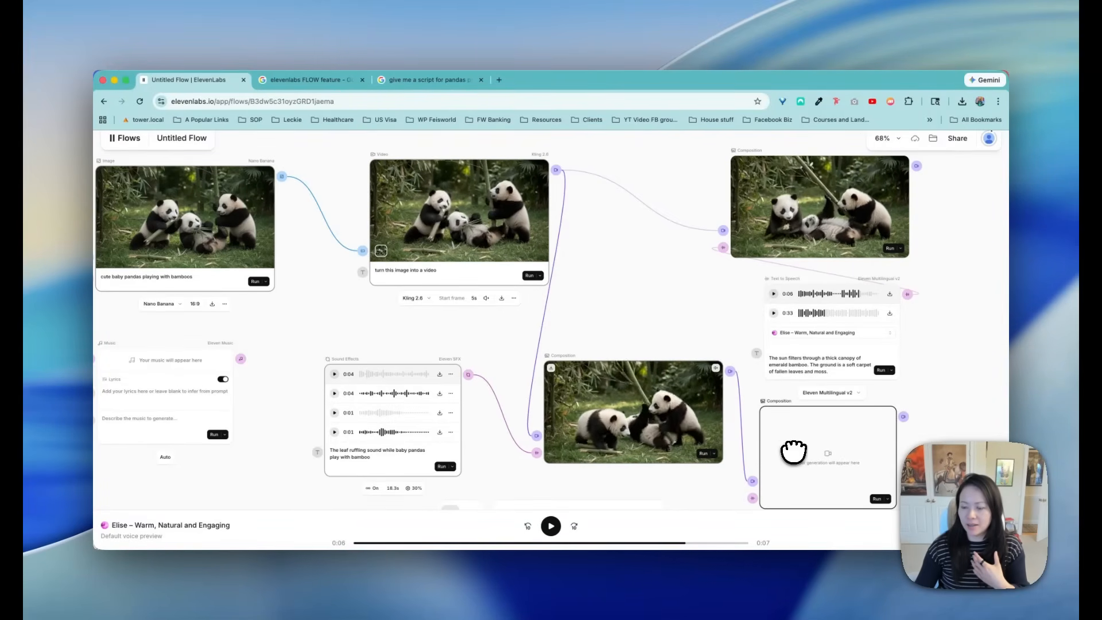
# - Spread out the narration Composition, the Text to Speech node and the new empty Composition to make room for wiring
pyautogui.scroll(-5, 736, 347)
pyautogui.moveTo(613, 281); pyautogui.dragTo(659, 233)
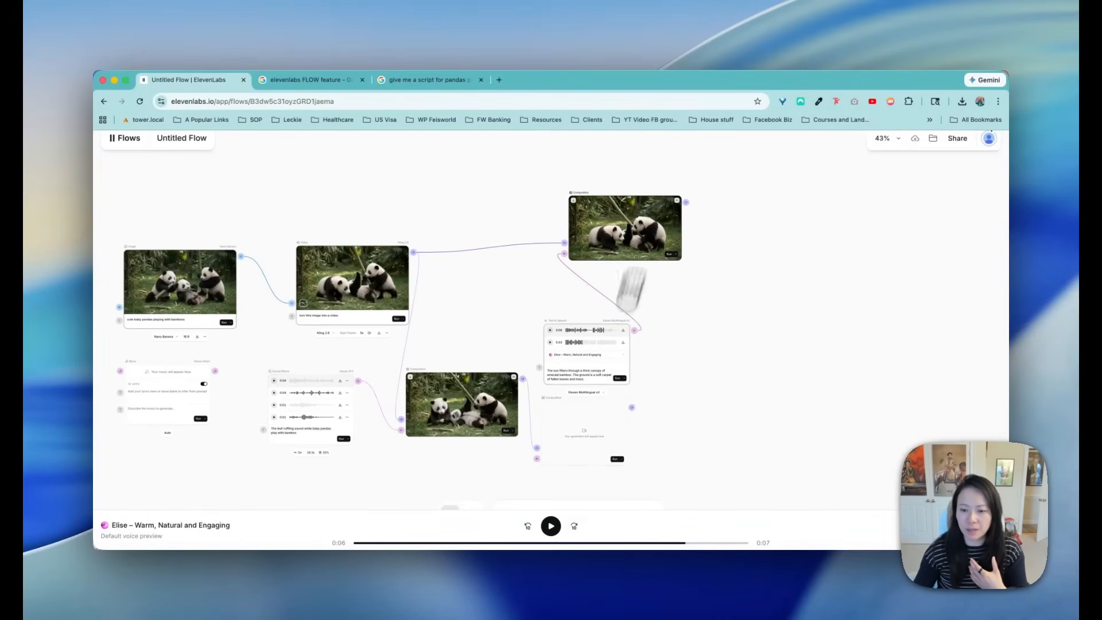
pyautogui.moveTo(614, 357); pyautogui.dragTo(721, 337)
pyautogui.moveTo(608, 421); pyautogui.dragTo(631, 416)
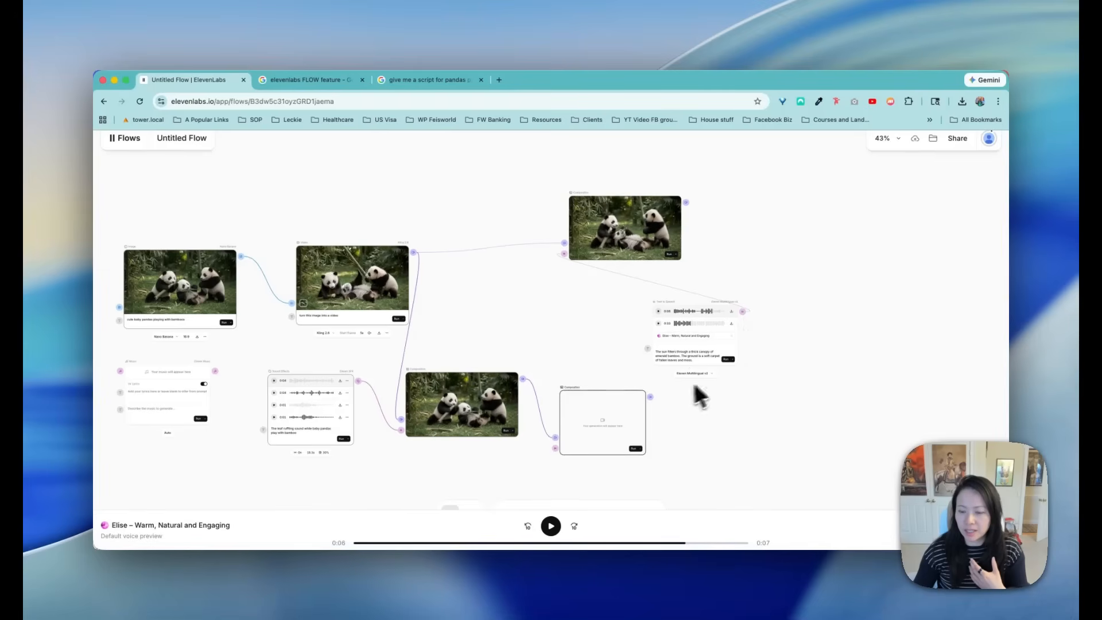
# - Connect the Text to Speech narration to the third Composition's audio input and move the two nodes apart
pyautogui.tripleClick(680, 349)
pyautogui.moveTo(659, 342)
pyautogui.mouseDown()
pyautogui.moveTo(701, 359)
pyautogui.moveTo(676, 335)
pyautogui.mouseUp()
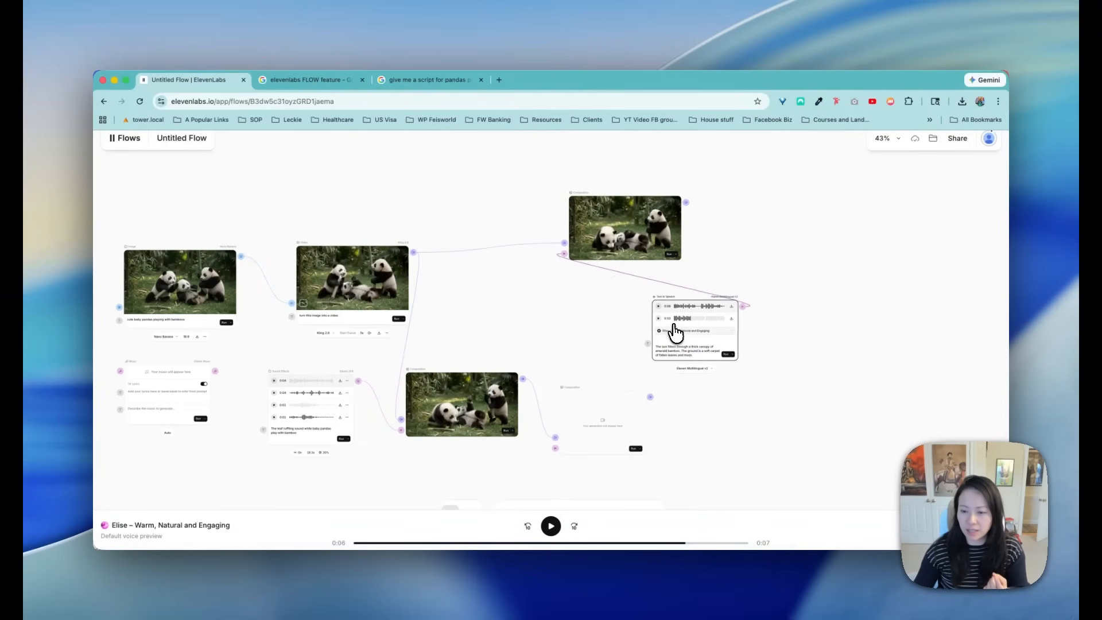
pyautogui.moveTo(627, 428); pyautogui.dragTo(613, 436)
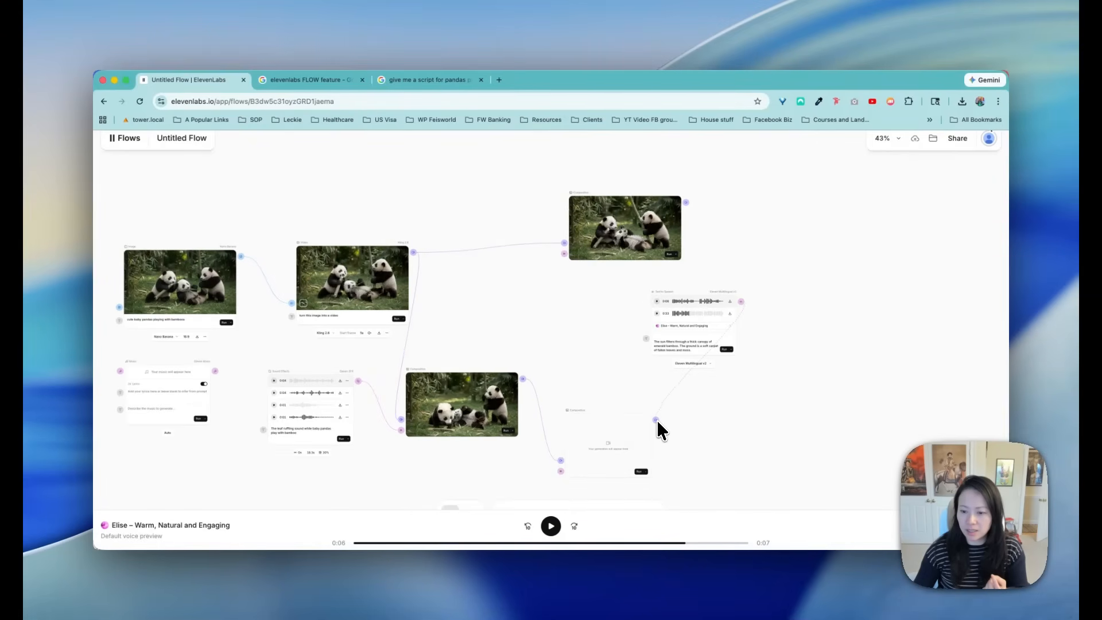
pyautogui.moveTo(733, 332); pyautogui.dragTo(617, 330)
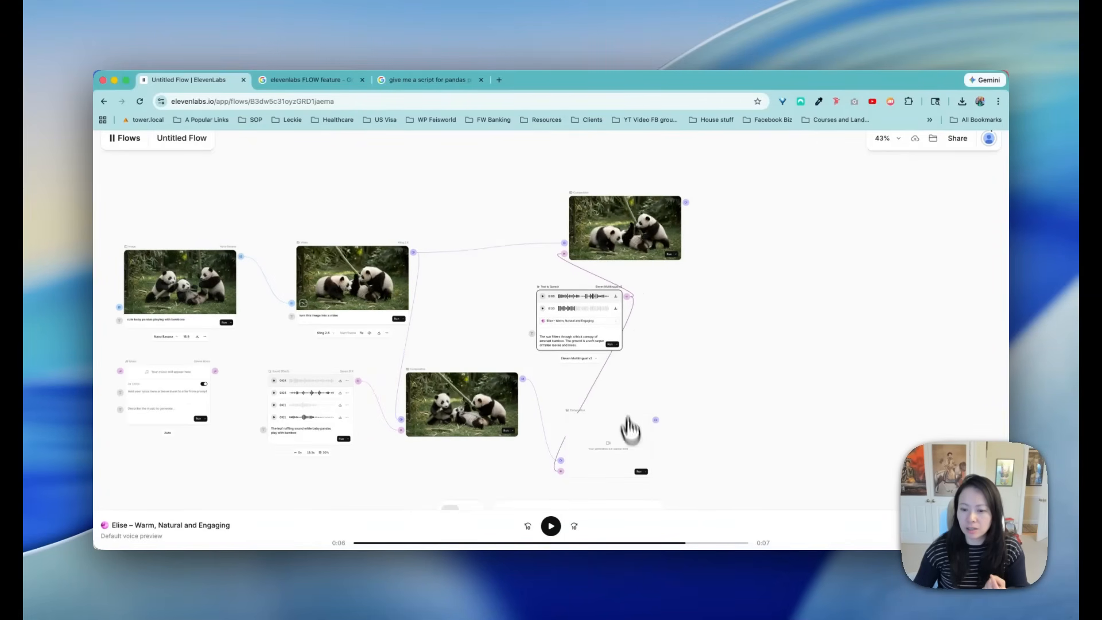
pyautogui.moveTo(629, 428); pyautogui.dragTo(757, 410)
pyautogui.moveTo(592, 330); pyautogui.dragTo(581, 328)
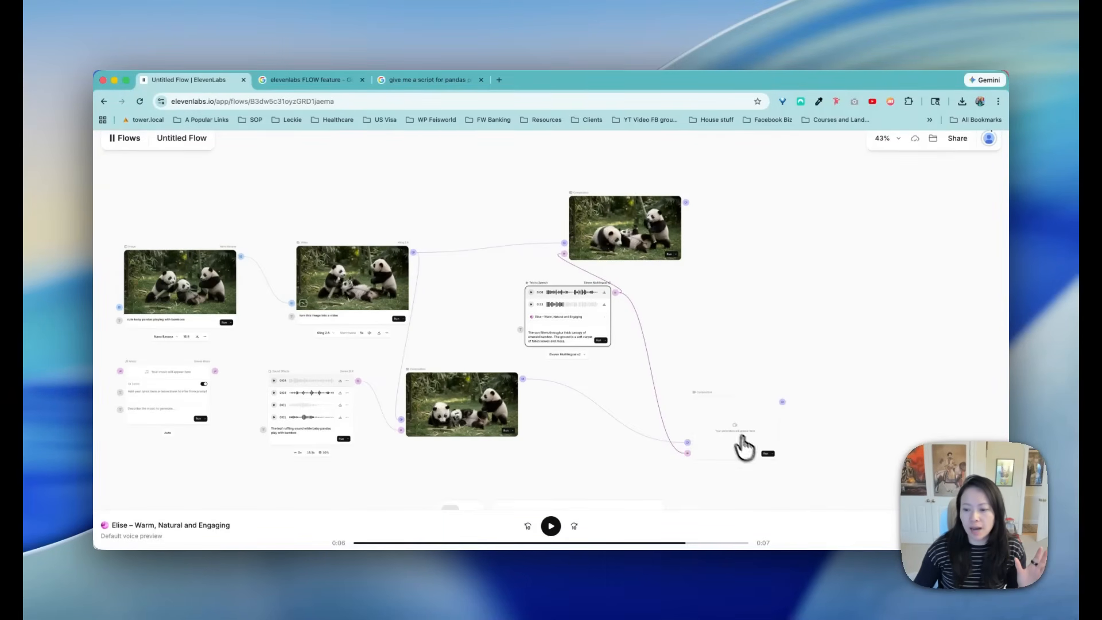
# - Run the third Composition, tidy its position and the narration node's, and turn on its sound to hear the combined audio
pyautogui.click(767, 454)
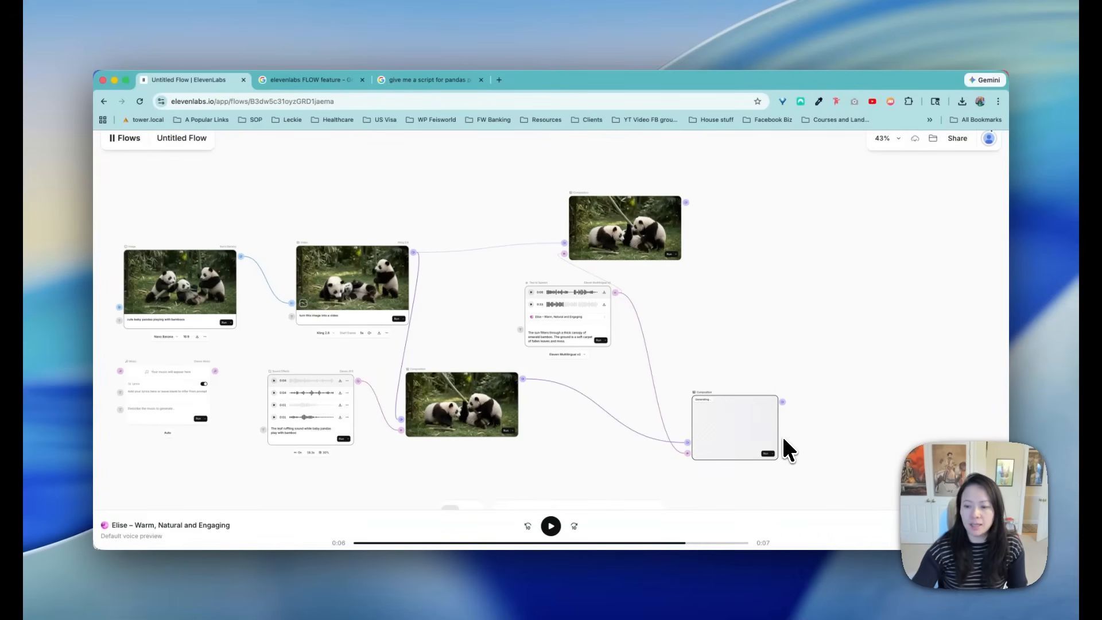
pyautogui.scroll(-2, 689, 350)
pyautogui.hscroll(3, 688, 350)
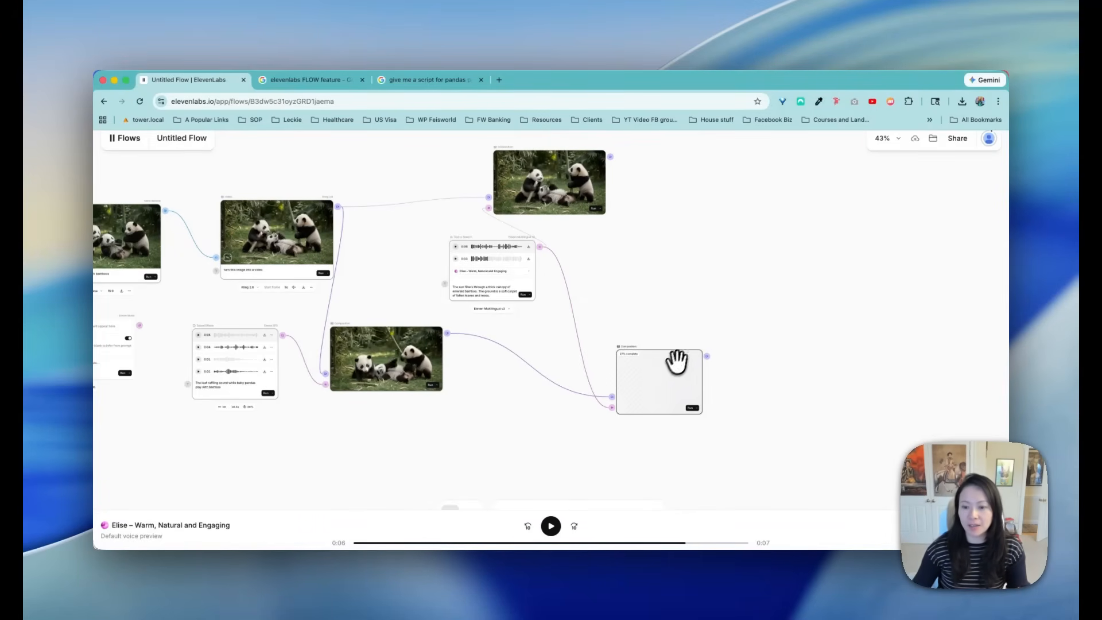
pyautogui.moveTo(668, 371)
pyautogui.mouseDown()
pyautogui.moveTo(651, 333)
pyautogui.moveTo(668, 352)
pyautogui.mouseUp()
pyautogui.moveTo(502, 279); pyautogui.dragTo(522, 288)
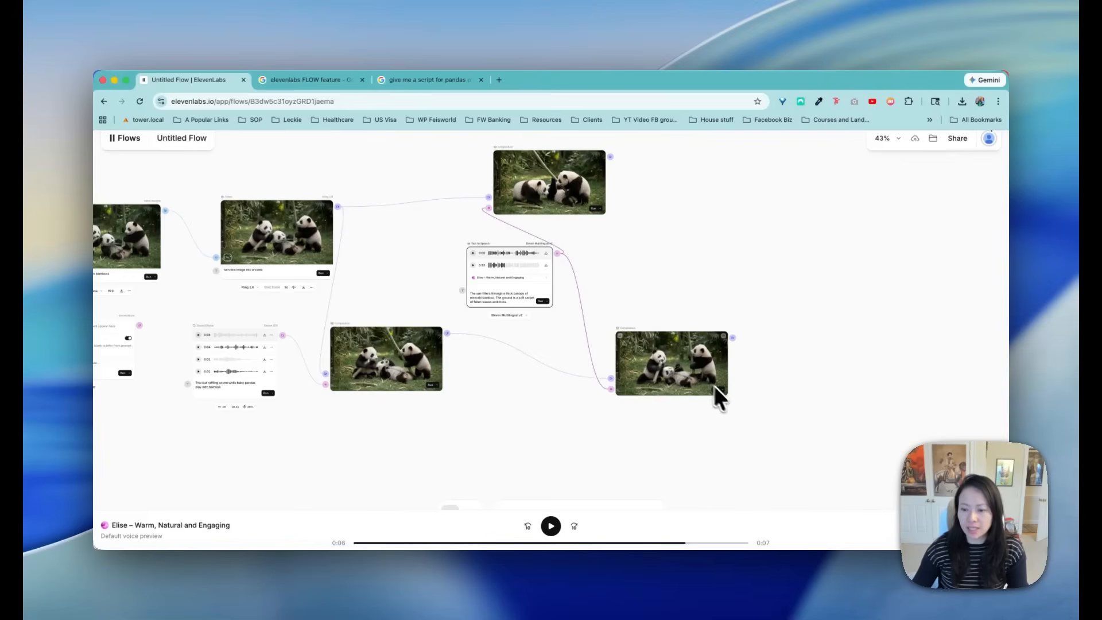
pyautogui.scroll(5, 729, 388)
pyautogui.click(722, 255)
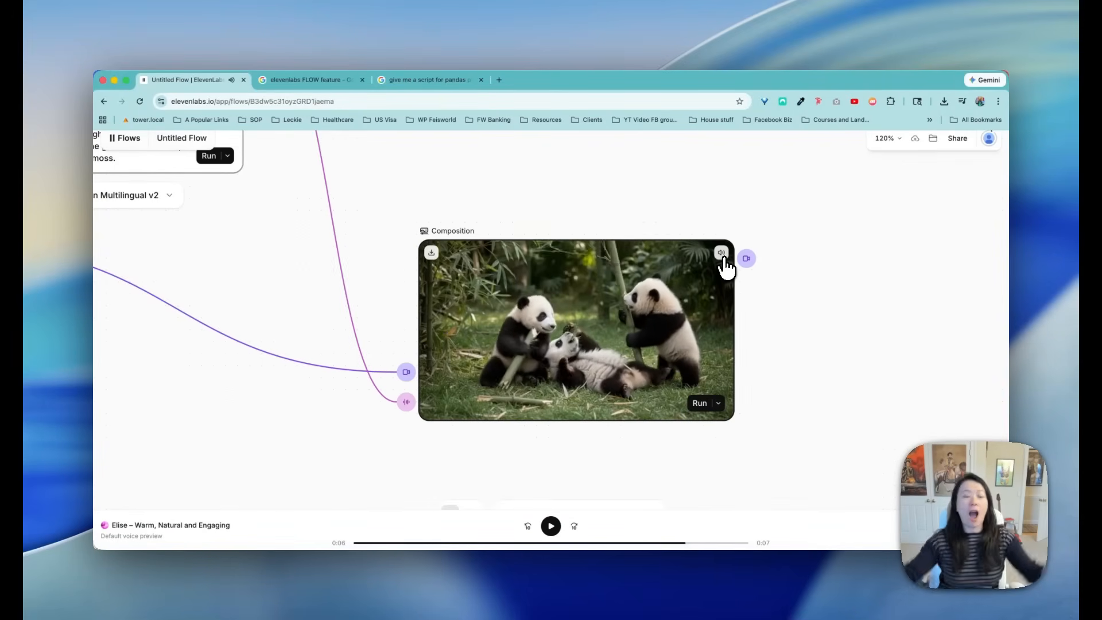